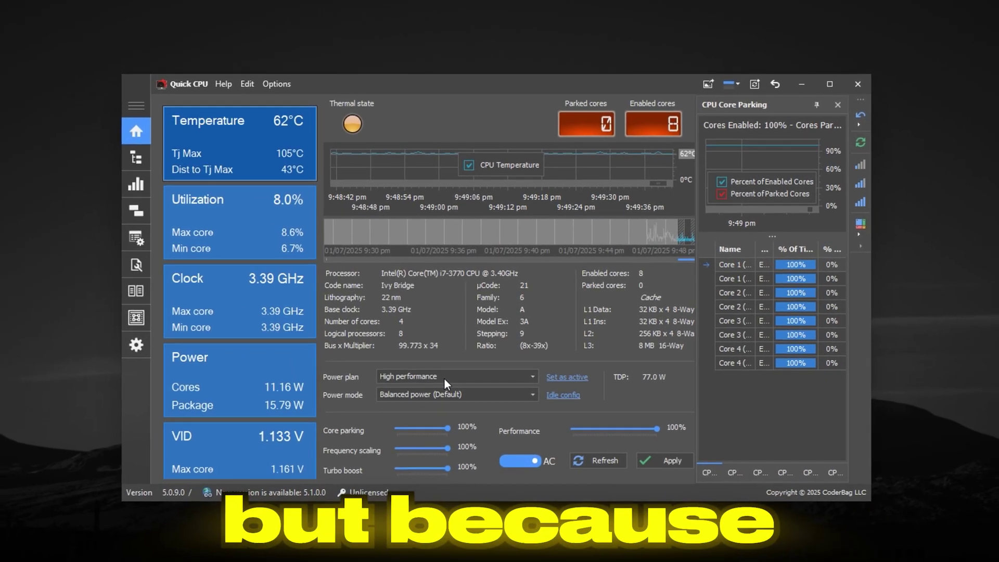
Choose Ultimate Performance from the Quick CPU power plan list.
click(444, 377)
click(424, 473)
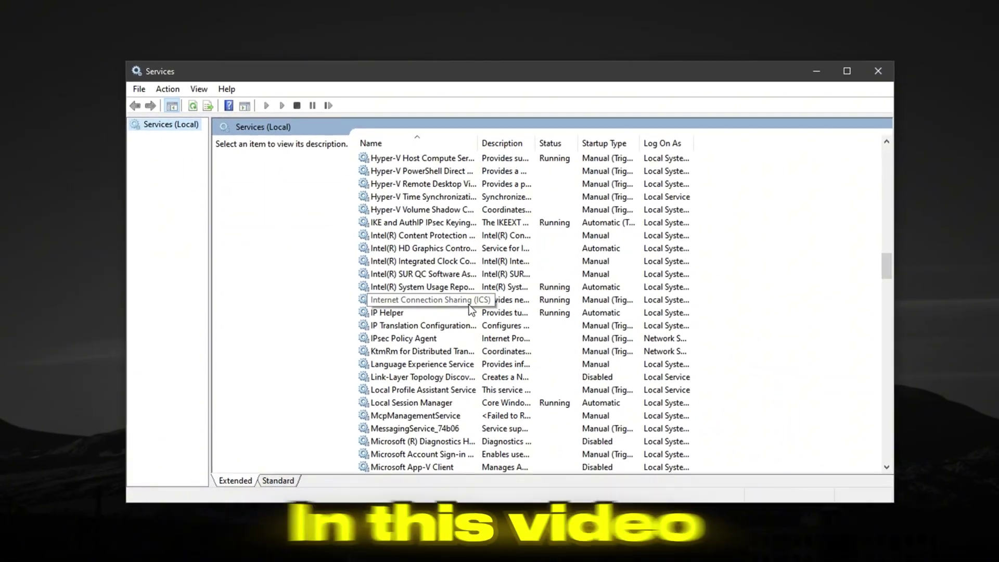
scroll(469, 305, down, 8)
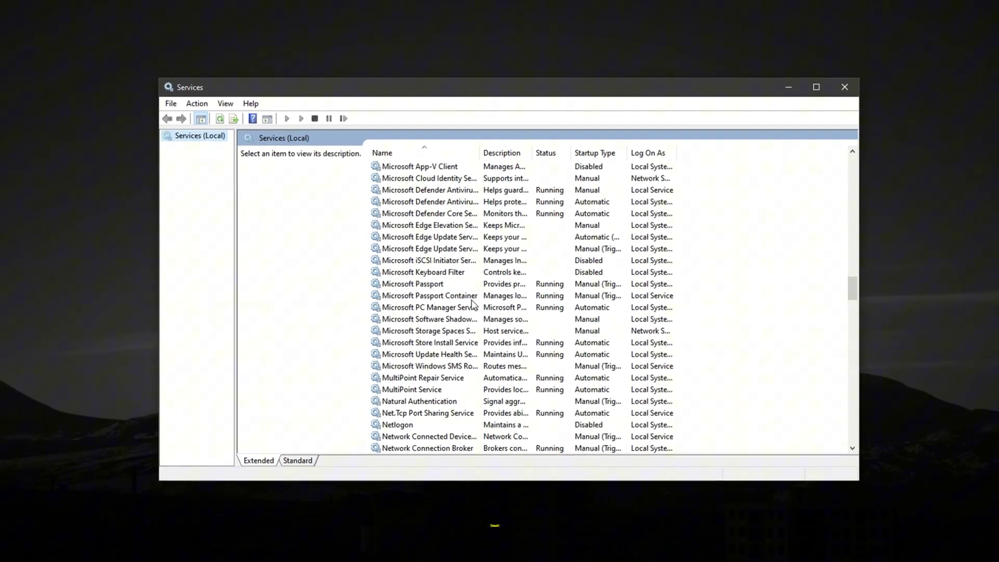
scroll(474, 304, down, 10)
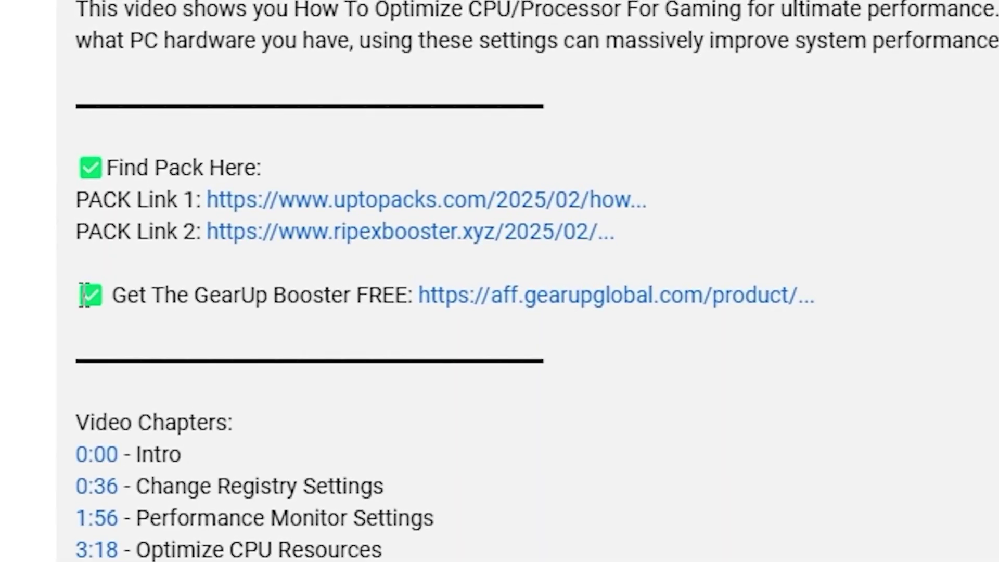
drag(83, 295, 785, 297)
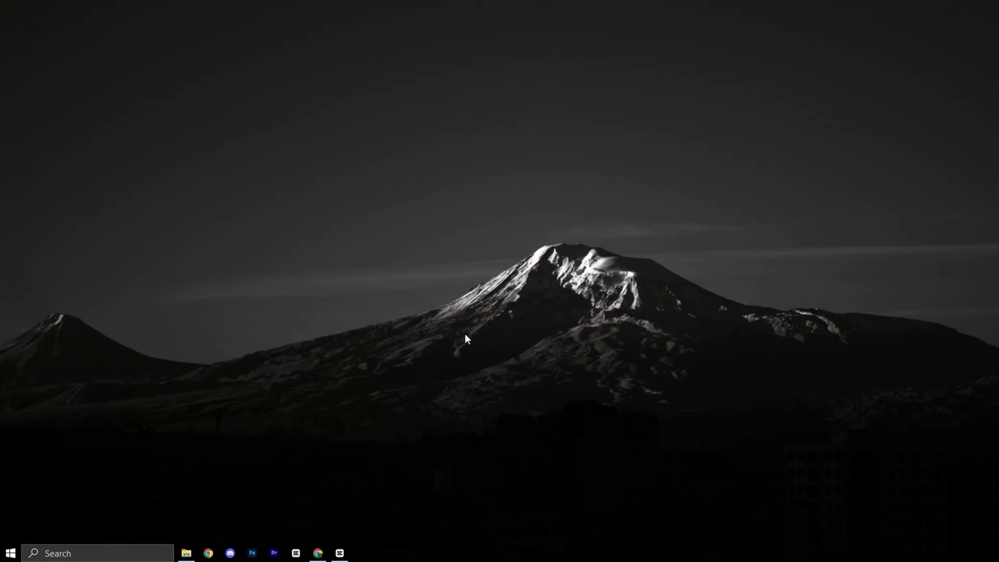
Launch Registry Editor as administrator from a 'reg' search.
key(super+s)
text(reg)
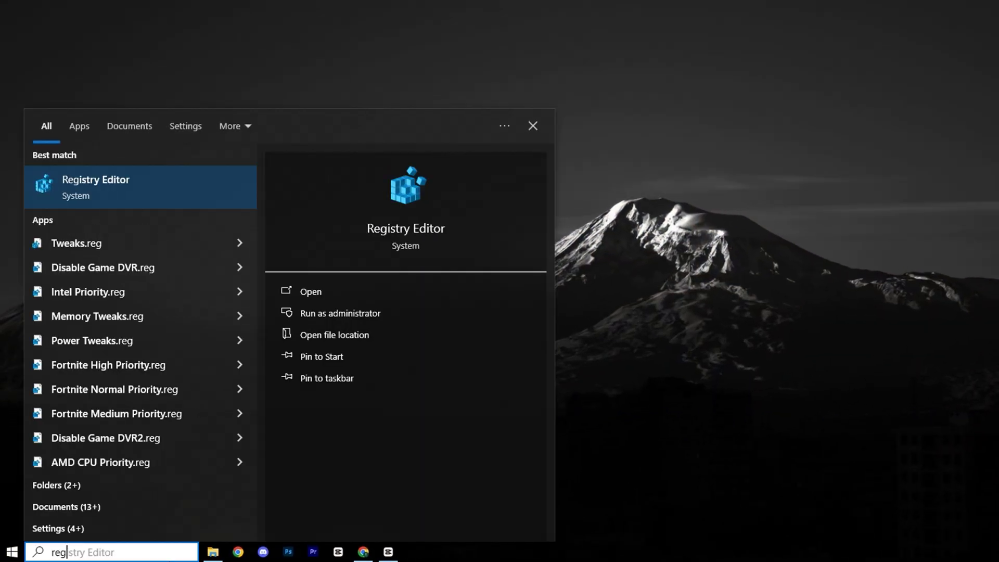
right_click(167, 177)
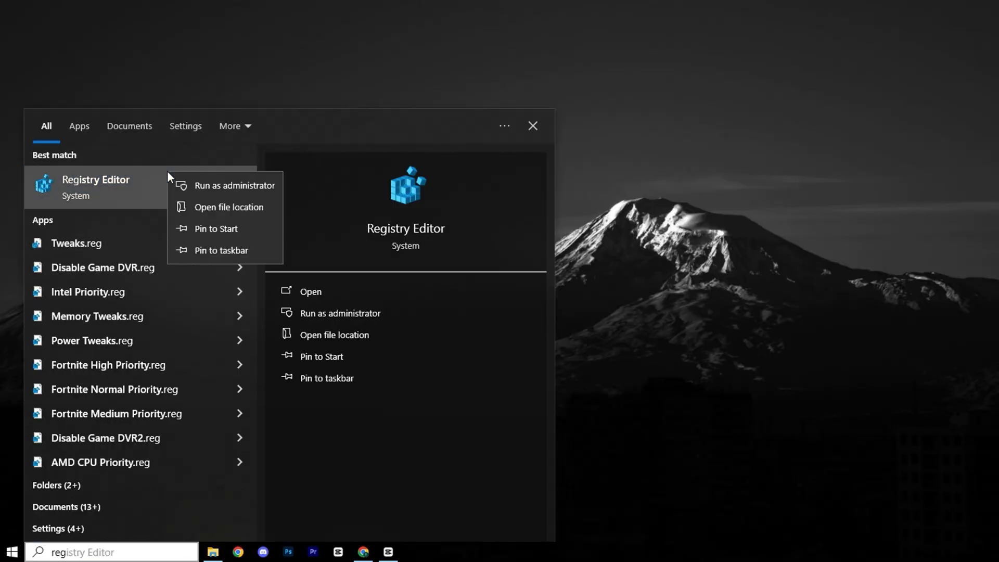
click(201, 191)
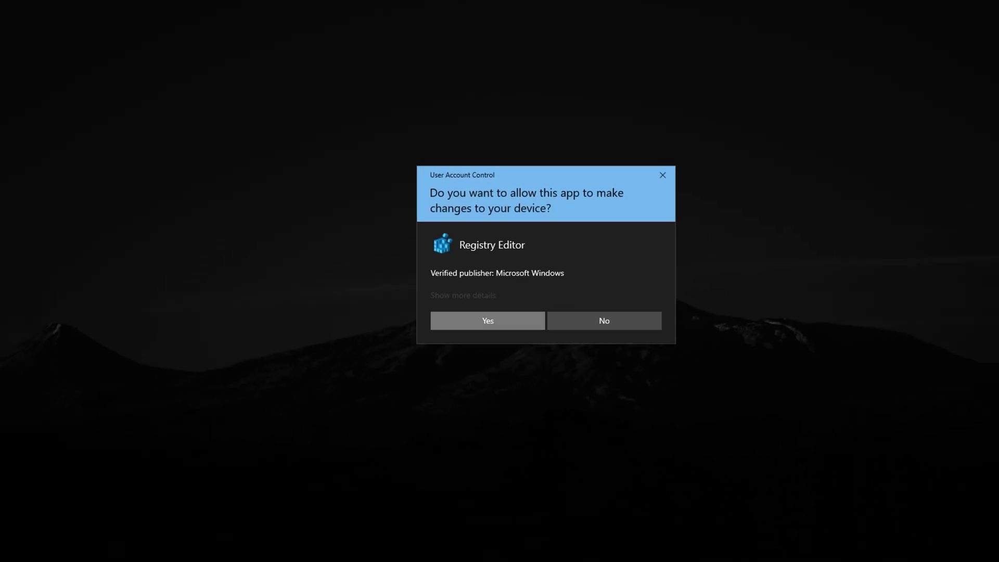
click(486, 319)
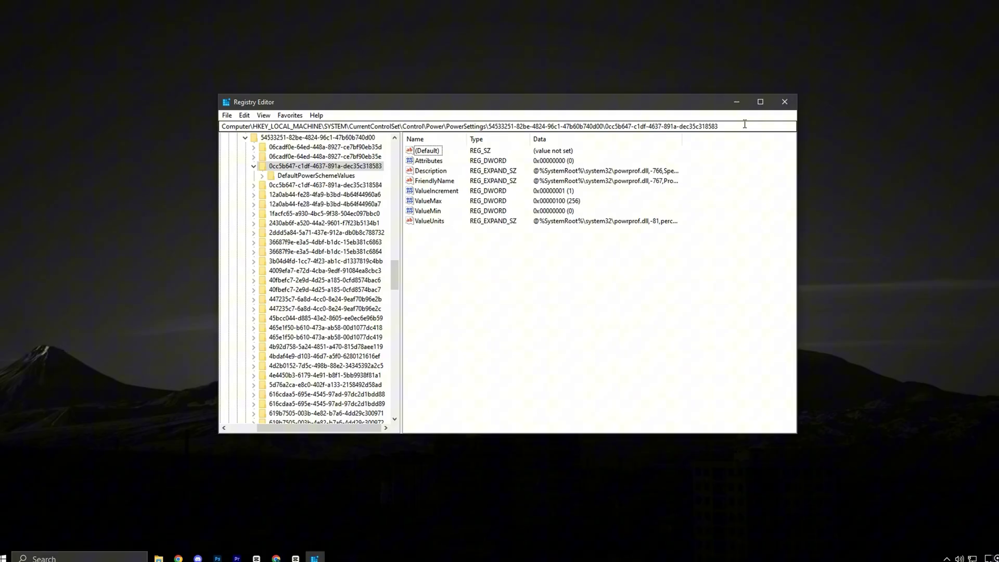
Go to the PowerSettings key 0cc5b647-c1df-4637-891a-dec35c318583 via the address bar.
click(731, 127)
key(ctrl+a)
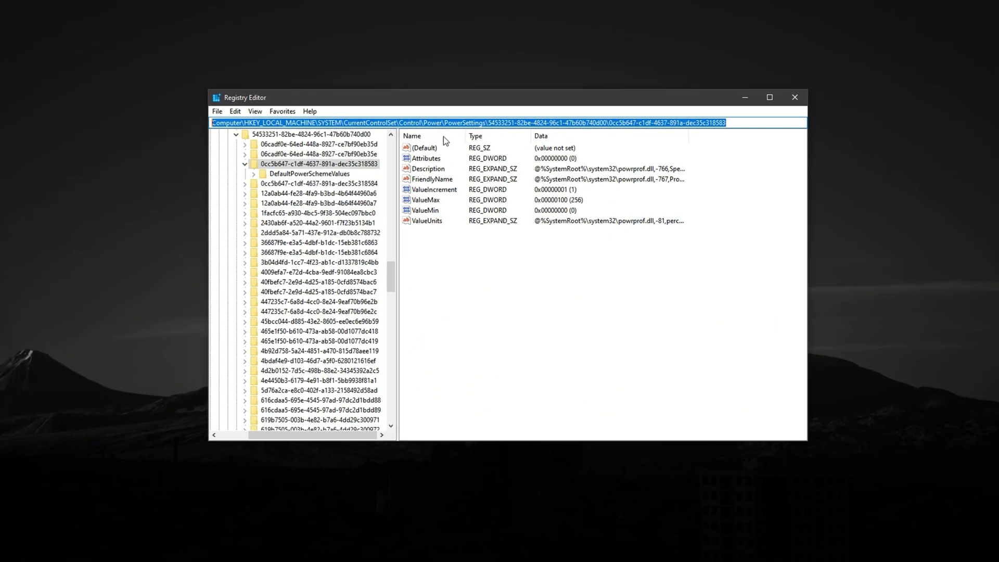
click(438, 247)
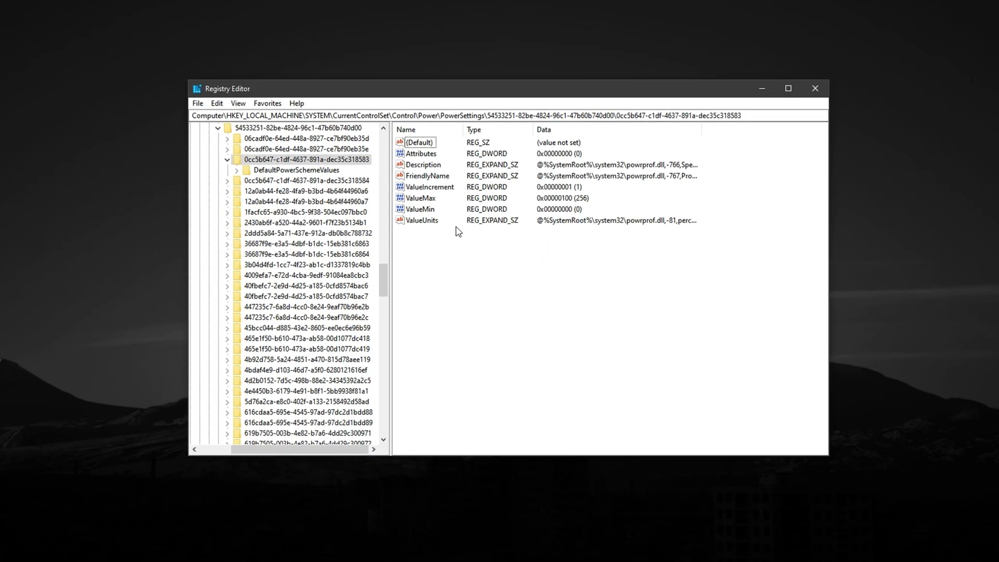
Change the 0cc5b647 key's ValueMax data to hexadecimal 64 (100 decimal).
click(427, 199)
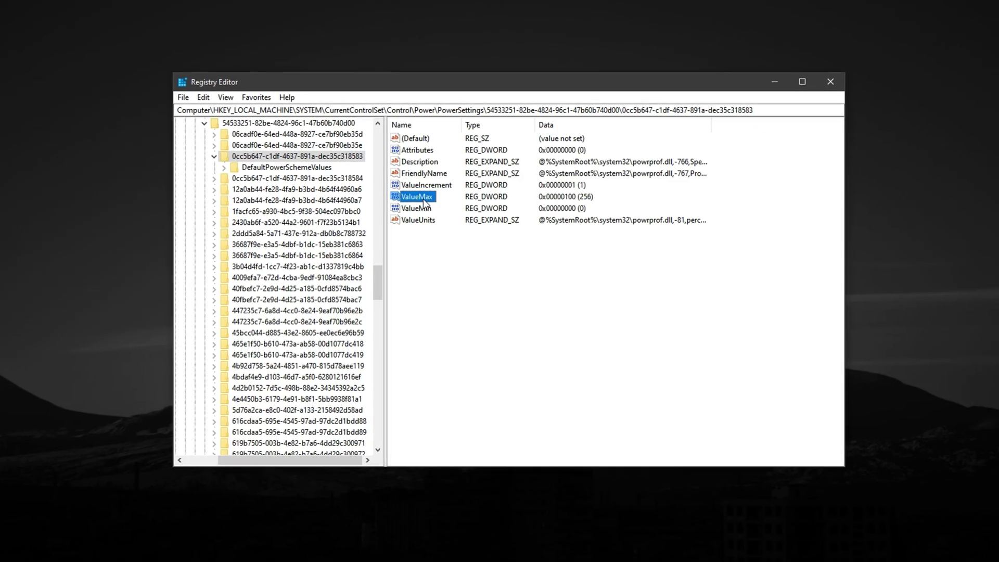
right_click(431, 200)
click(460, 205)
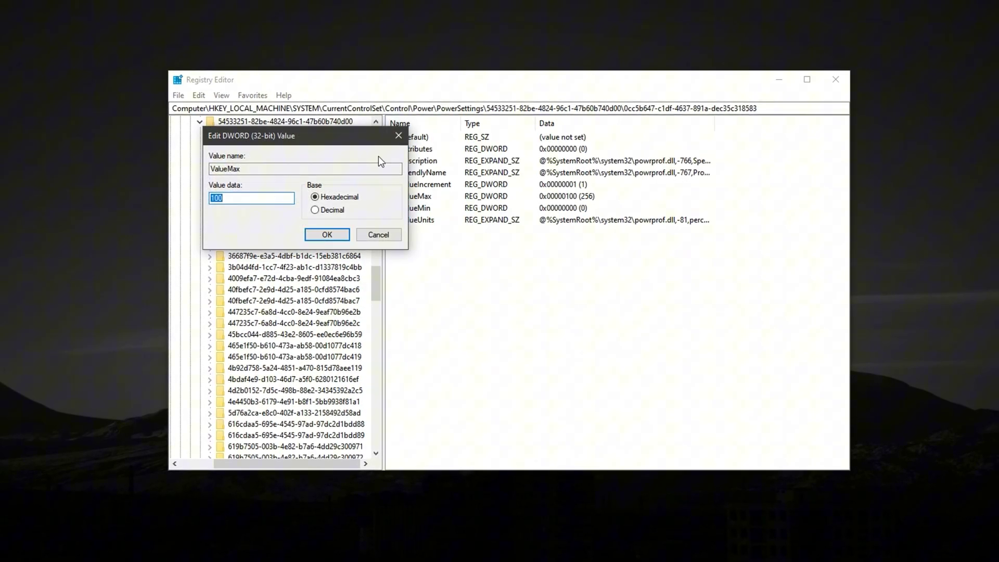
click(265, 198)
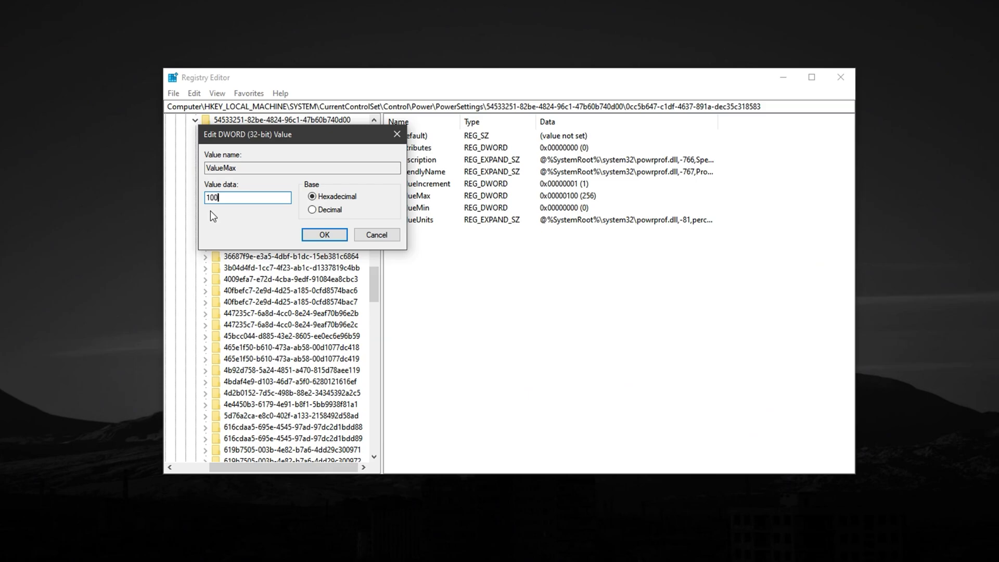
drag(219, 198, 201, 201)
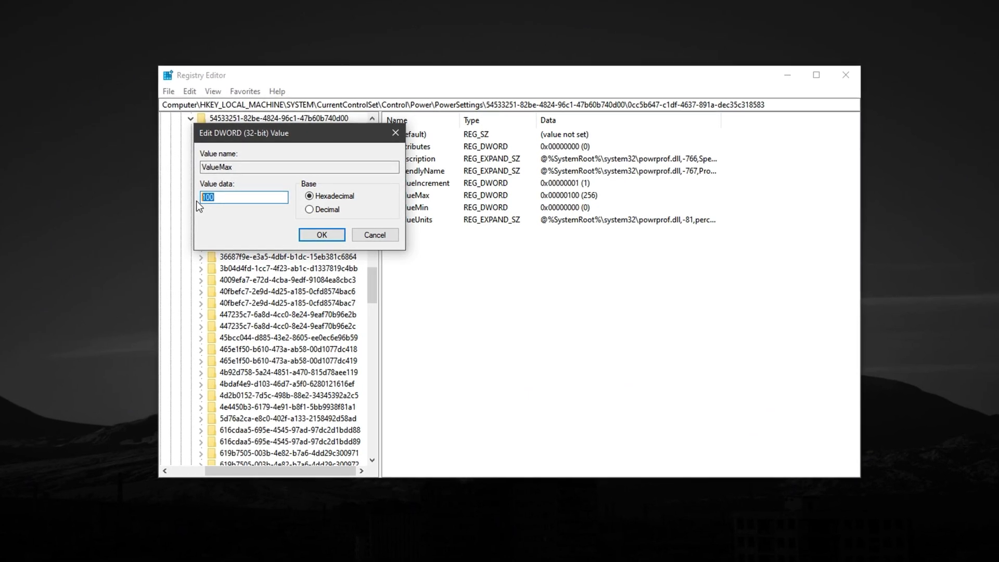
text(64)
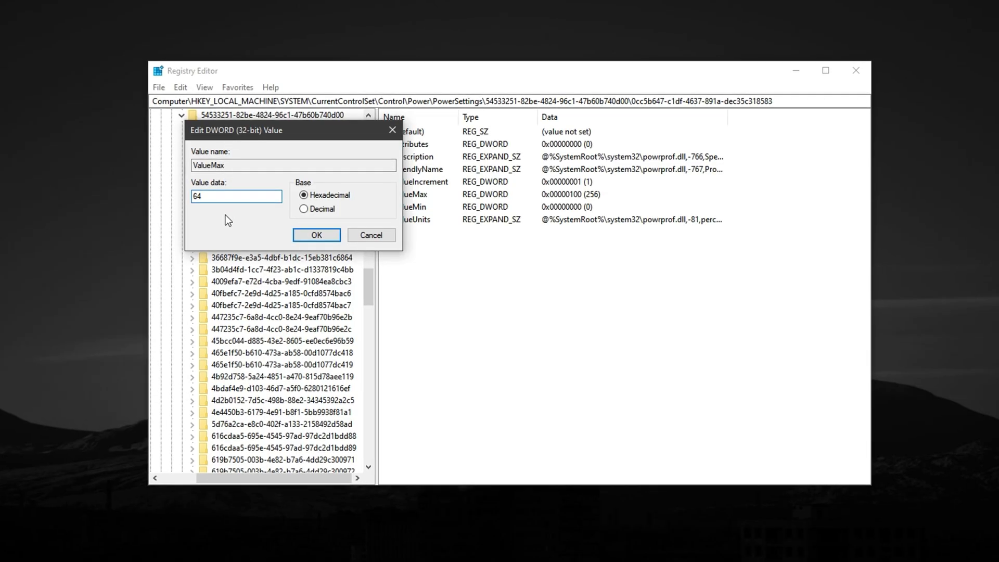
click(305, 236)
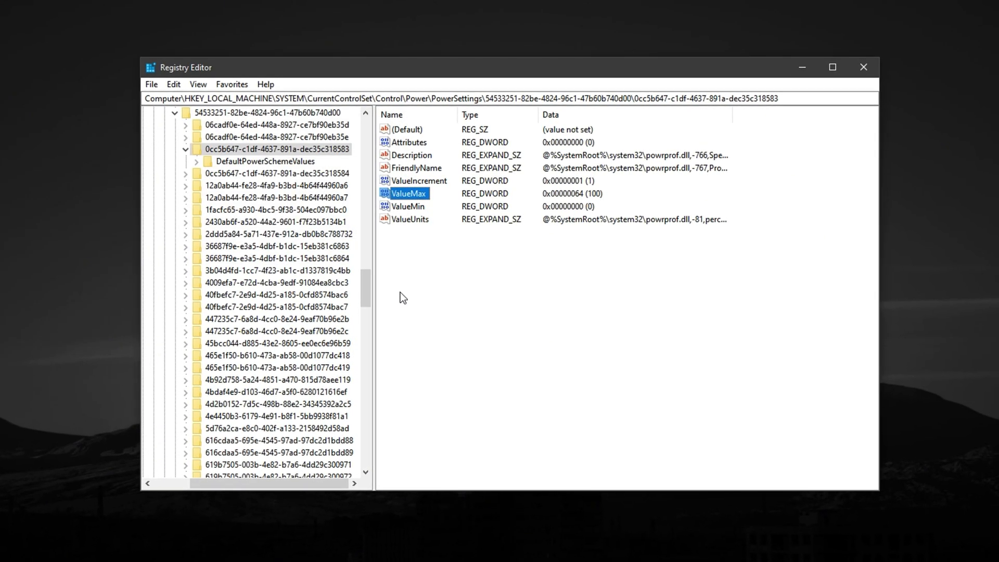
Edit the 0cc5b647 key's ValueMin and enter 0 as its data.
click(405, 207)
right_click(402, 206)
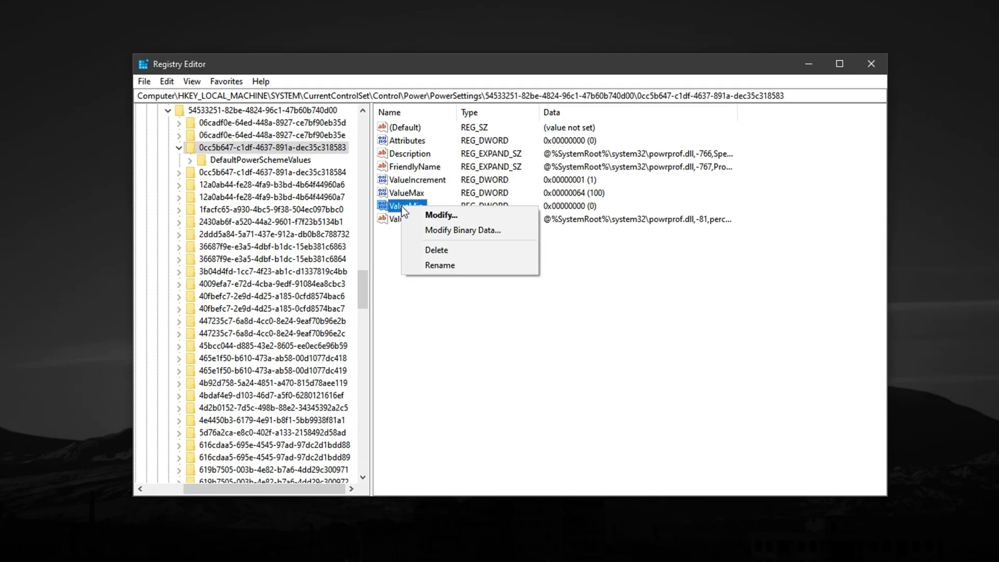
click(441, 215)
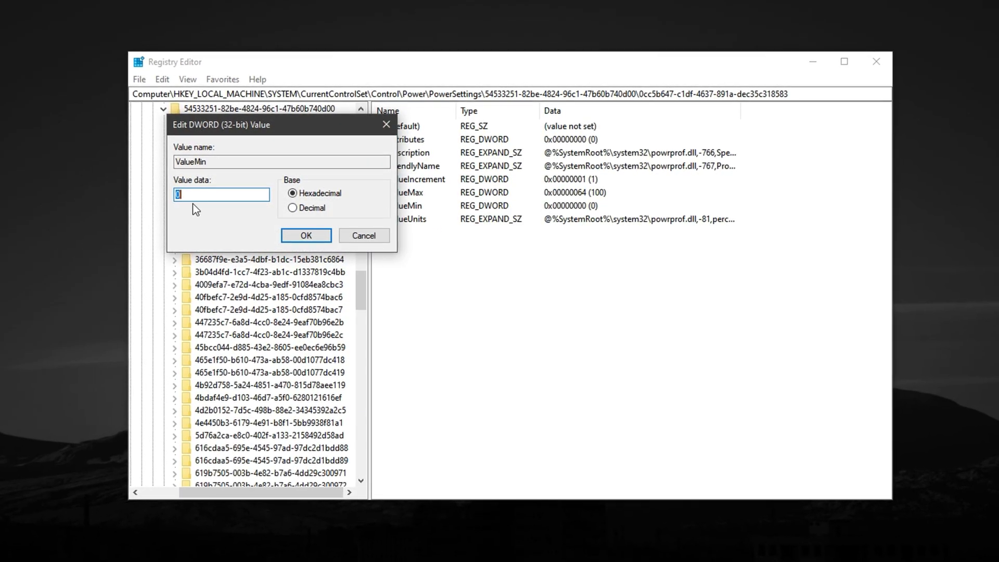
text(0)
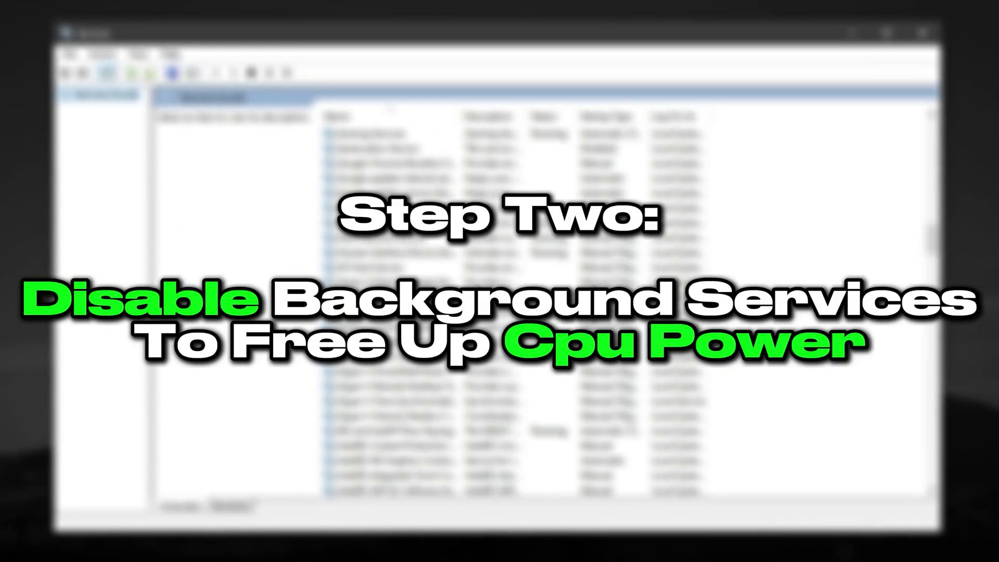
scroll(451, 302, down, 12)
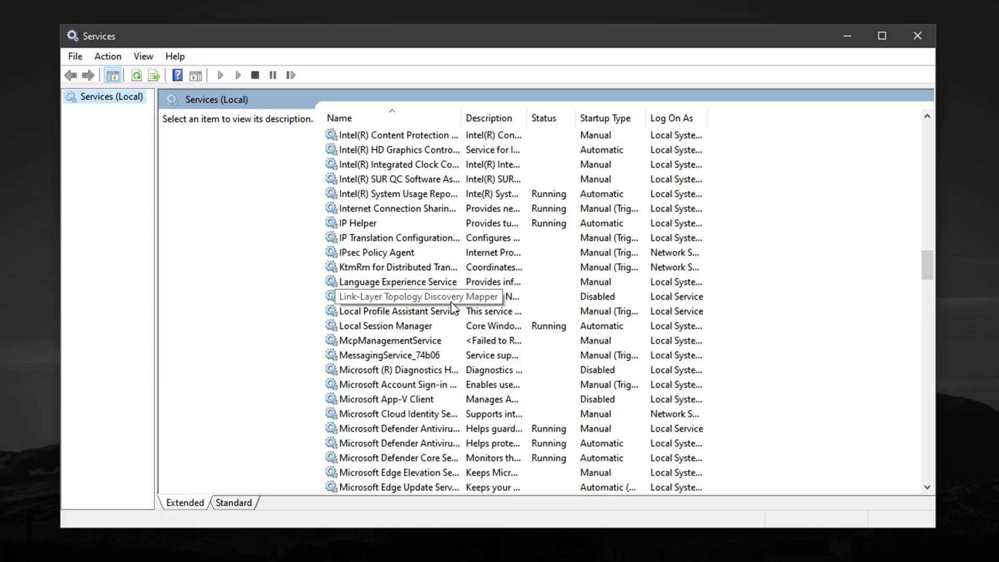
scroll(451, 303, down, 8)
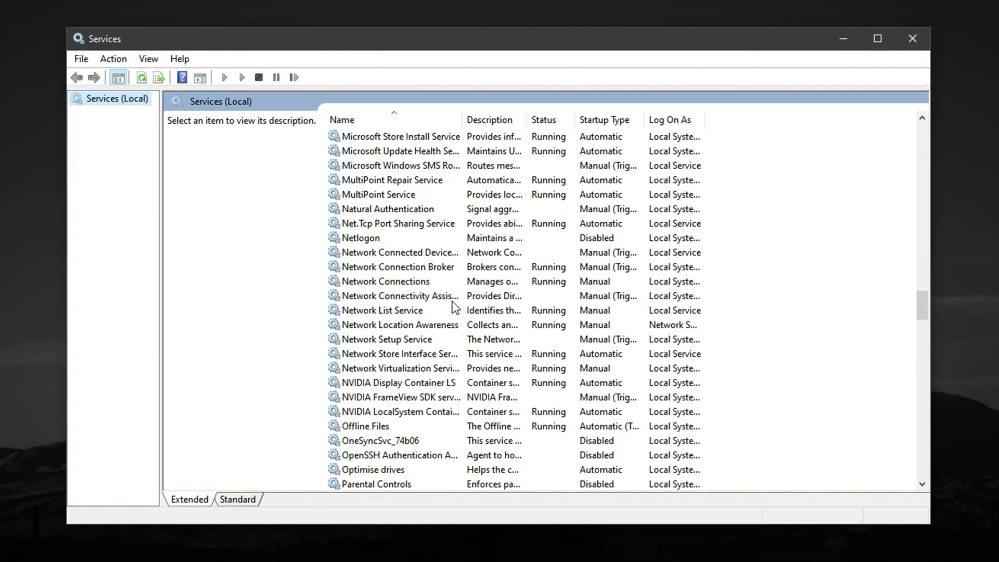
scroll(452, 302, down, 9)
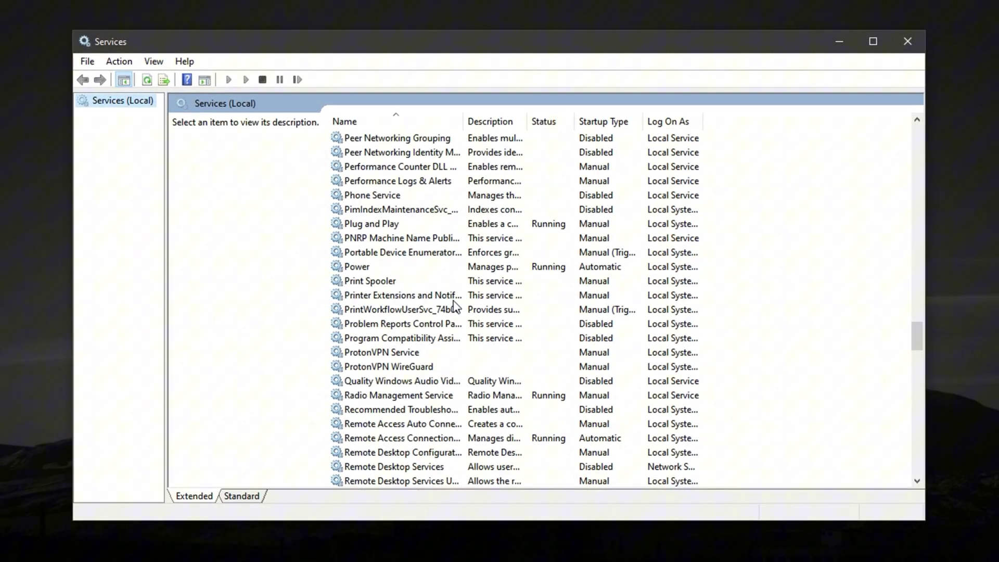
scroll(454, 304, down, 14)
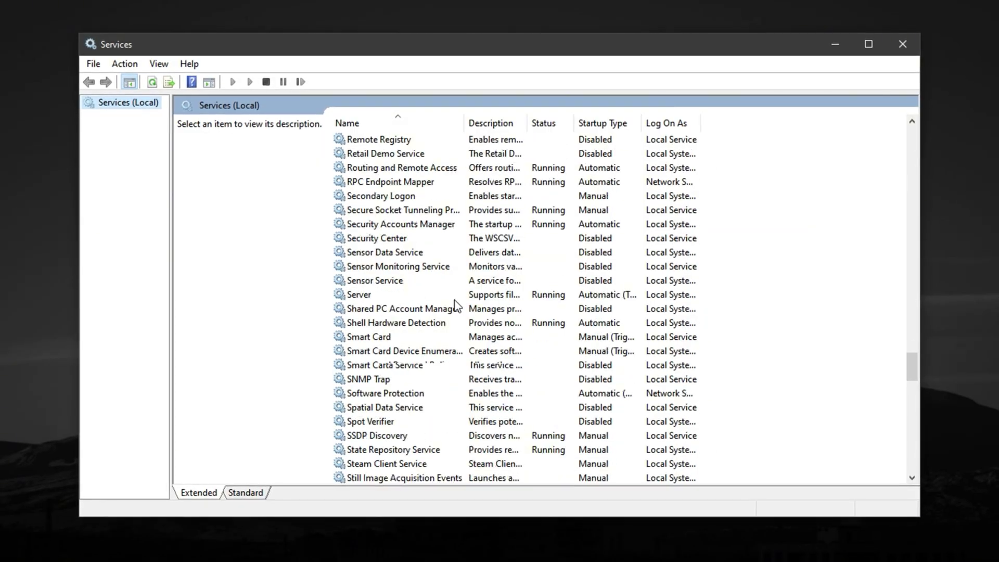
scroll(457, 305, down, 11)
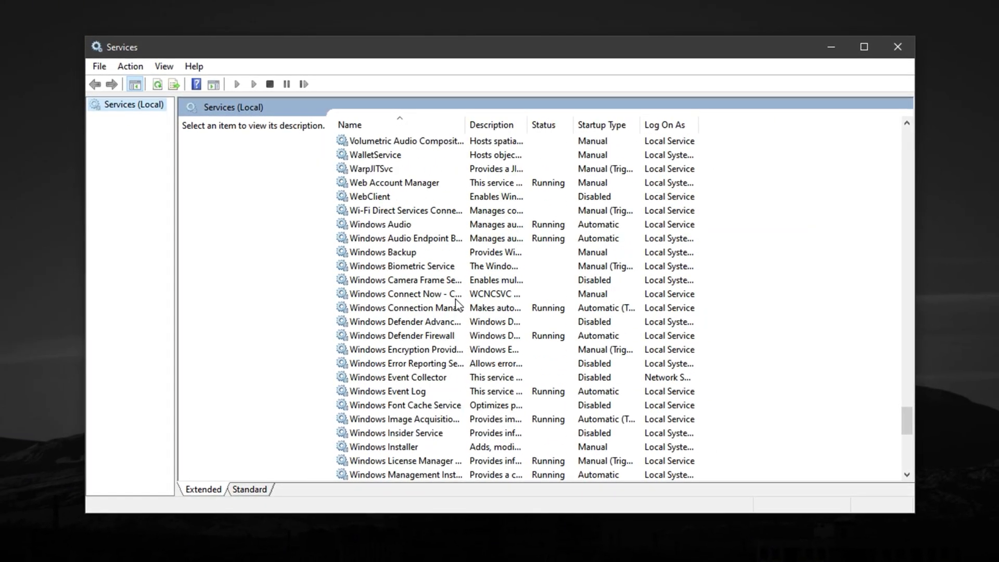
scroll(457, 300, down, 7)
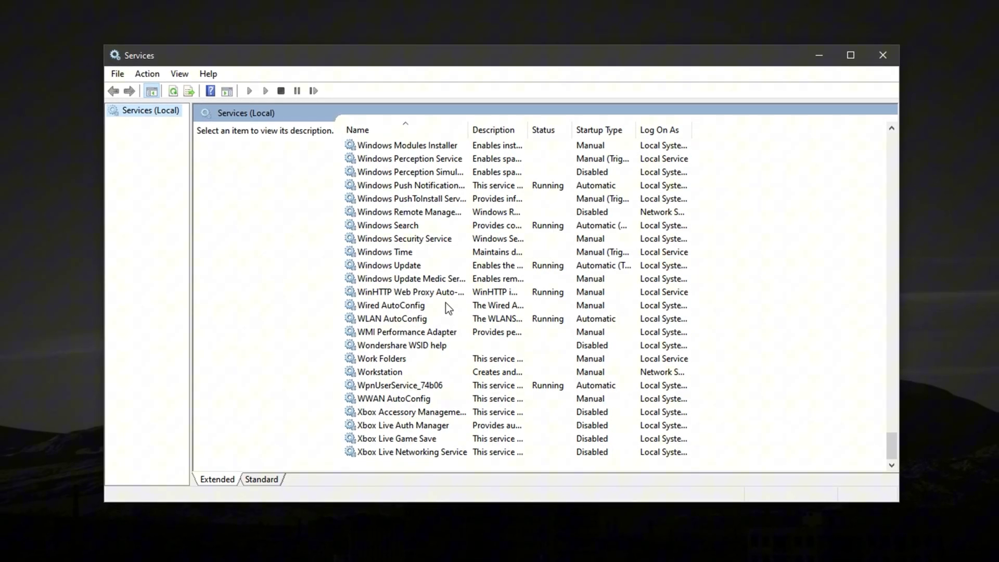
scroll(476, 281, up, 4)
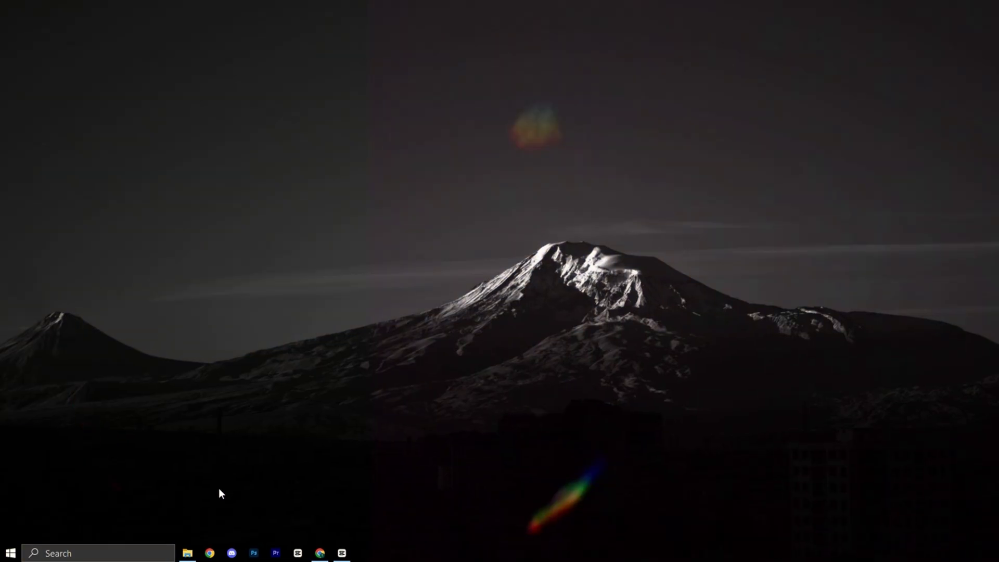
Relaunch the Services console from a Windows search.
click(156, 552)
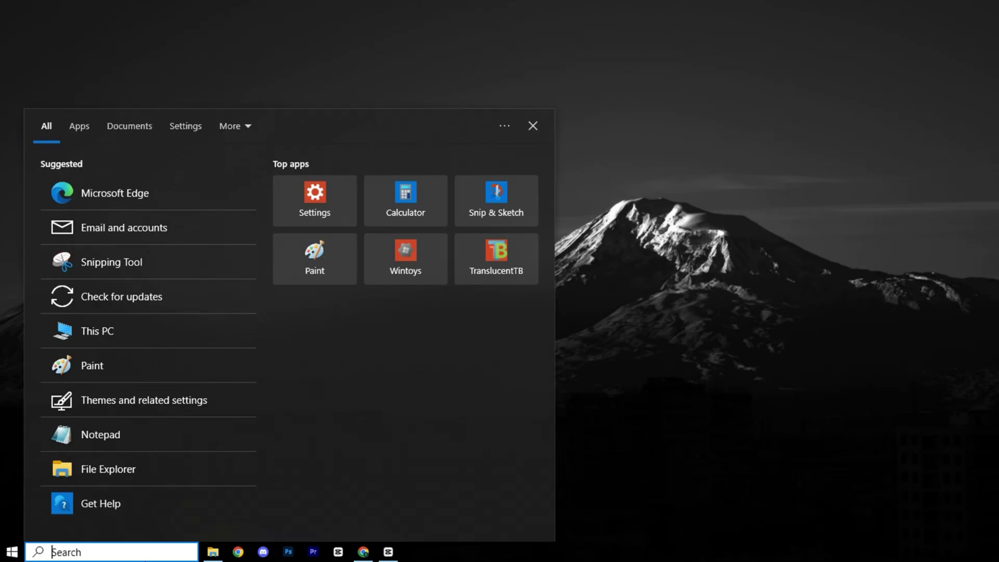
text(serv)
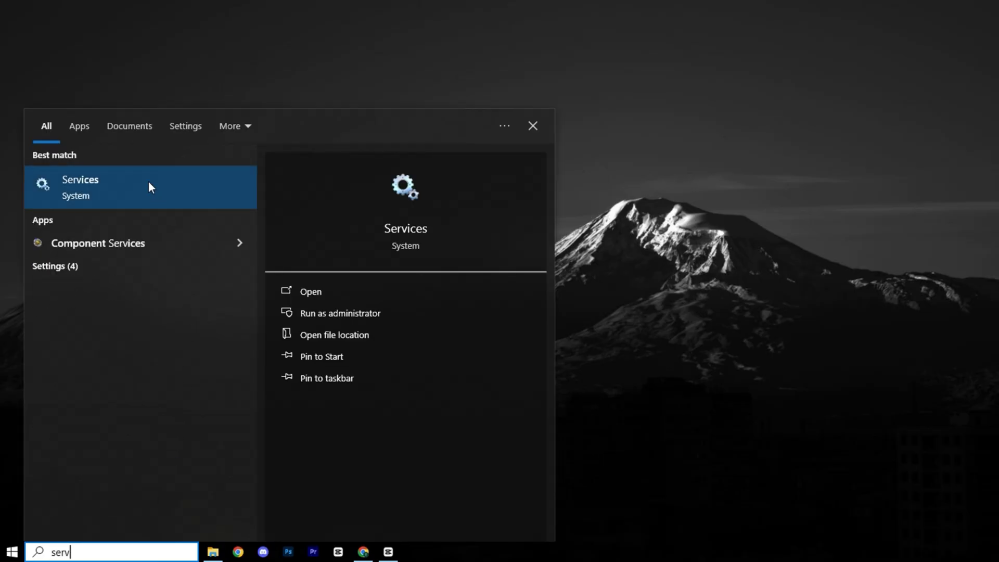
click(151, 187)
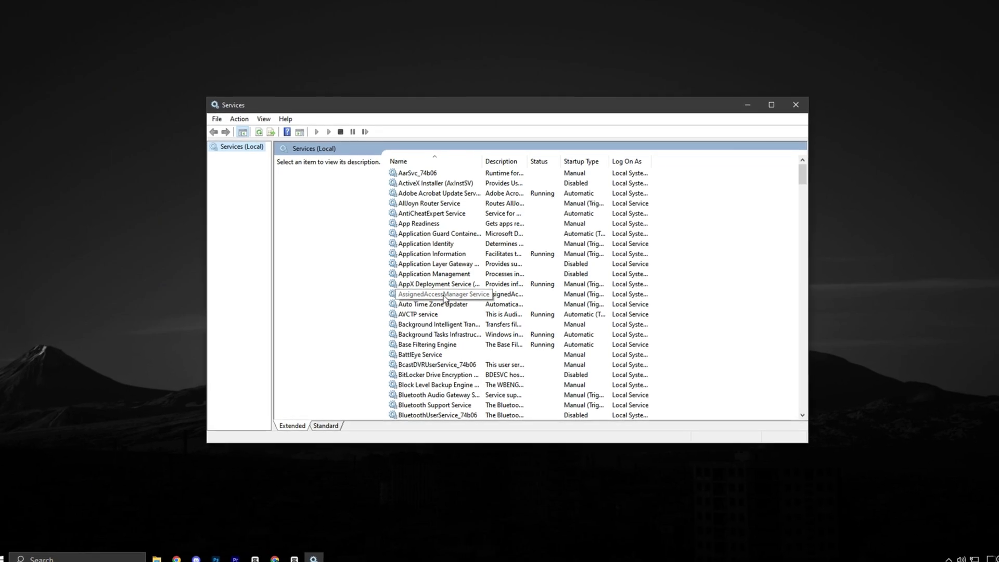
Jump through the services list to SysMain by typing 'sys'.
scroll(445, 297, down, 3)
scroll(443, 297, down, 20)
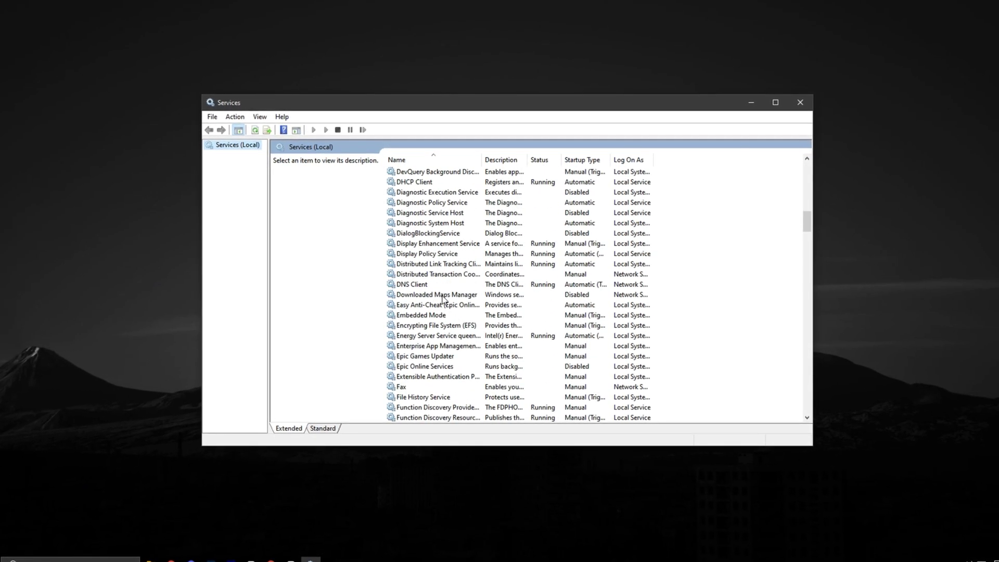
text(sys)
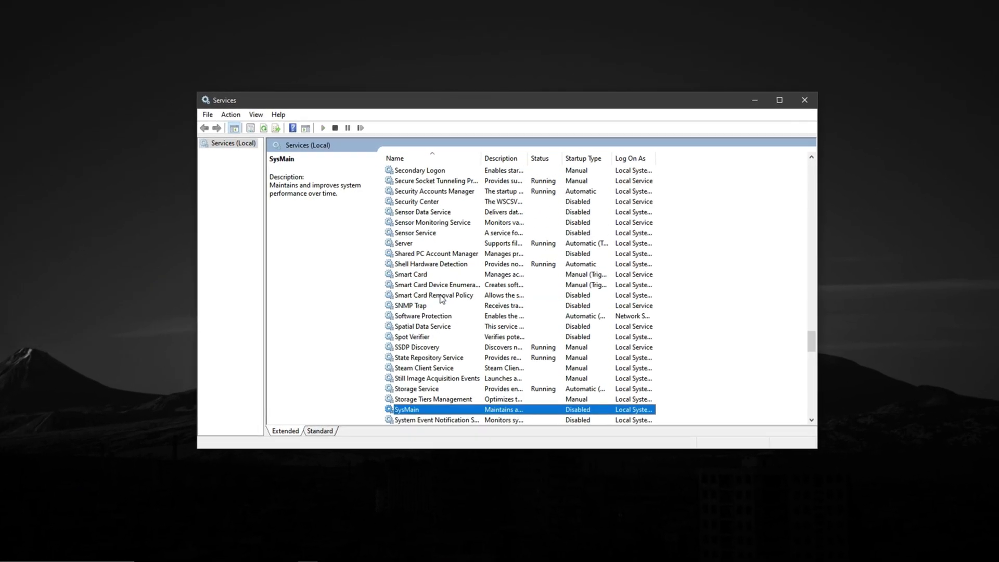
scroll(442, 299, down, 4)
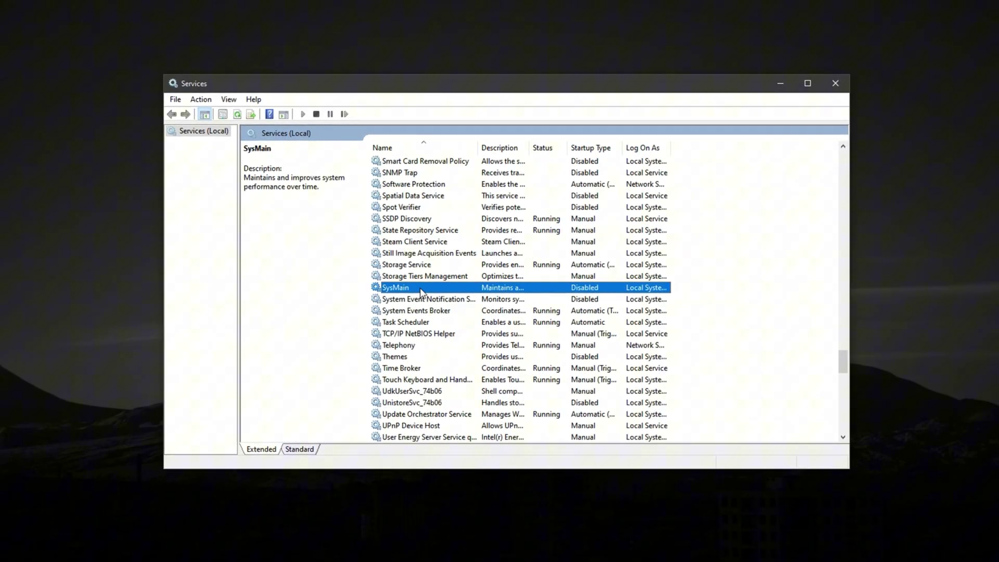
Set SysMain's startup type to Disabled in its properties and apply it.
right_click(419, 293)
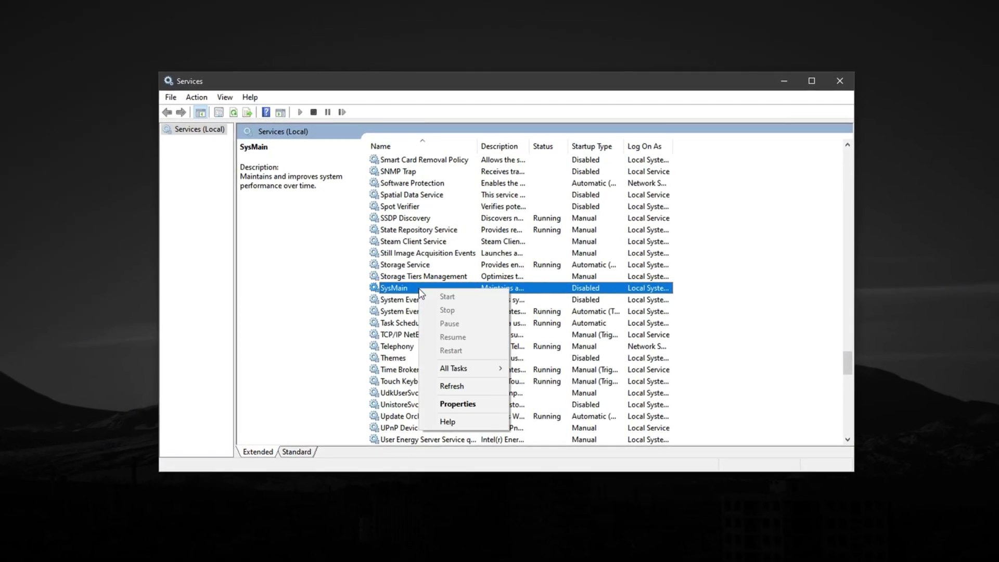
click(447, 404)
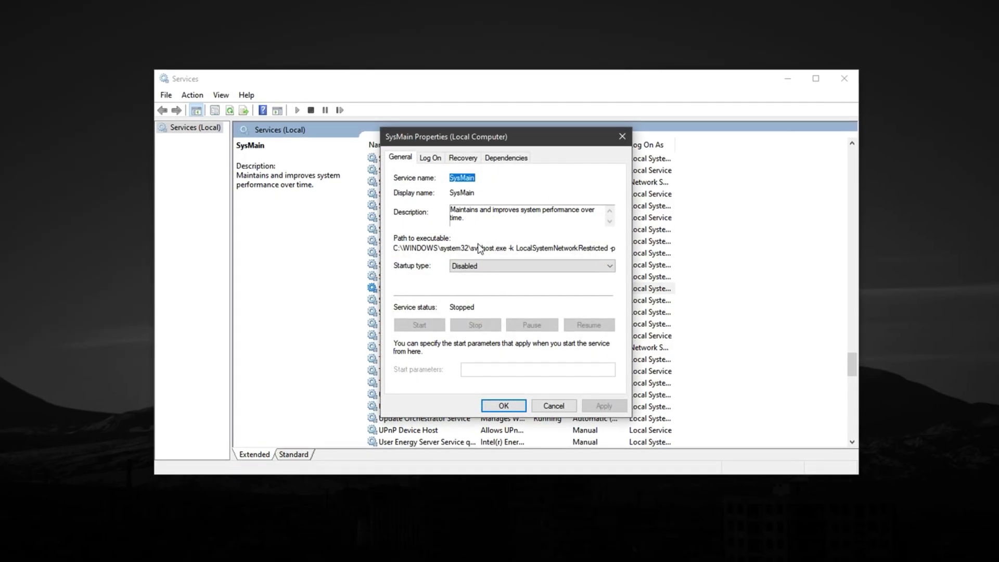
click(481, 267)
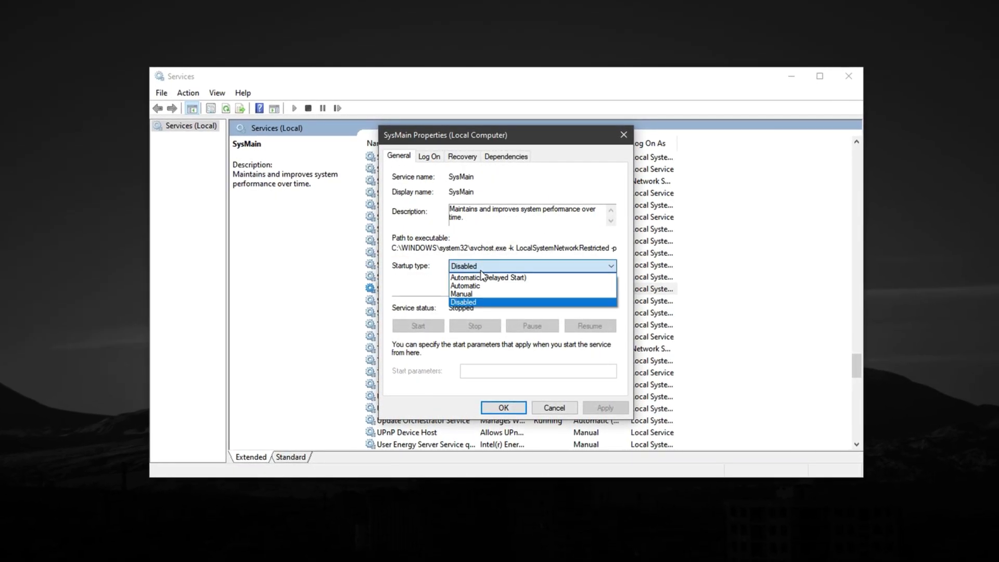
click(464, 303)
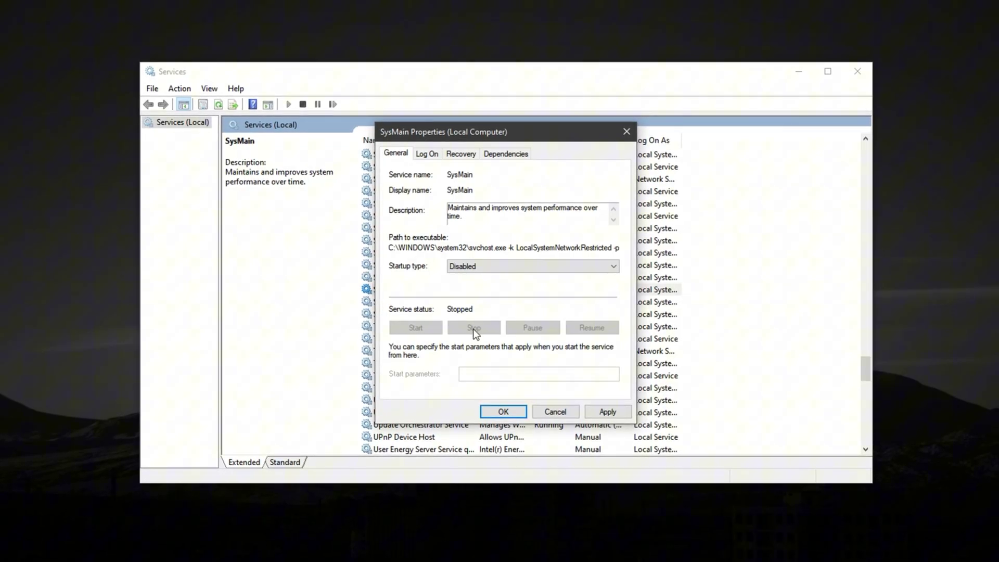
click(604, 412)
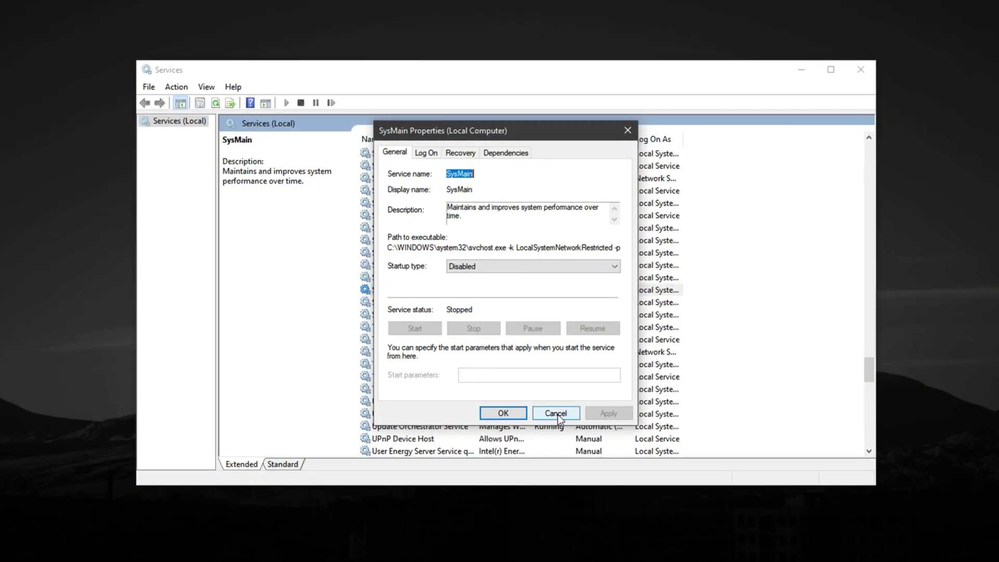
click(497, 414)
Set Windows Search's startup type to Disabled, stop the service, and apply.
key(w)
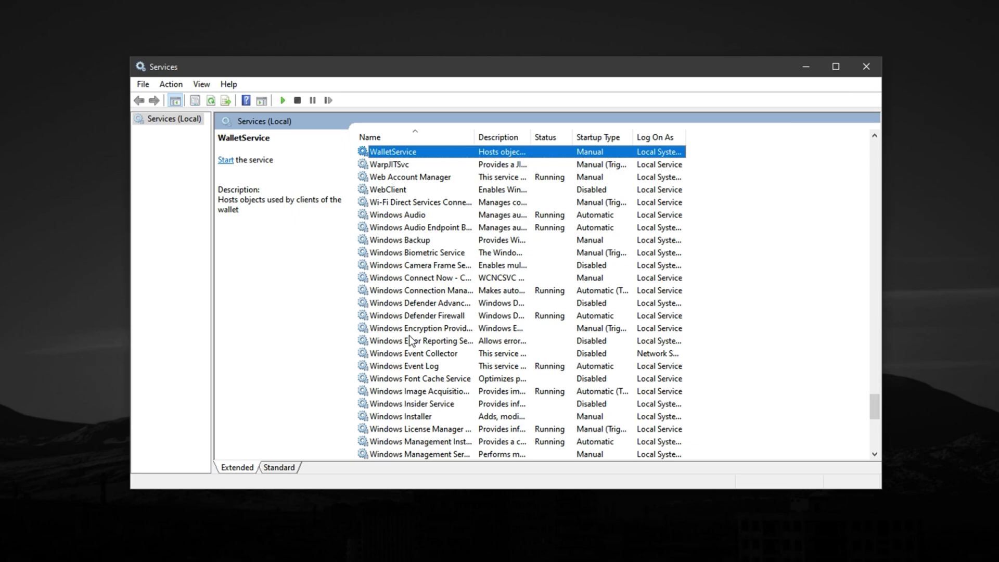
scroll(434, 343, down, 8)
click(434, 342)
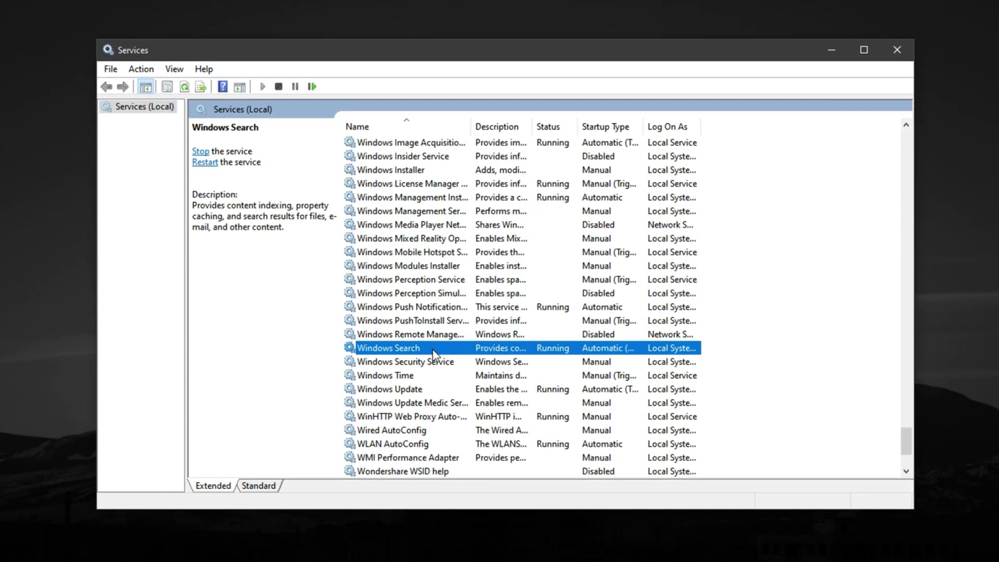
right_click(432, 349)
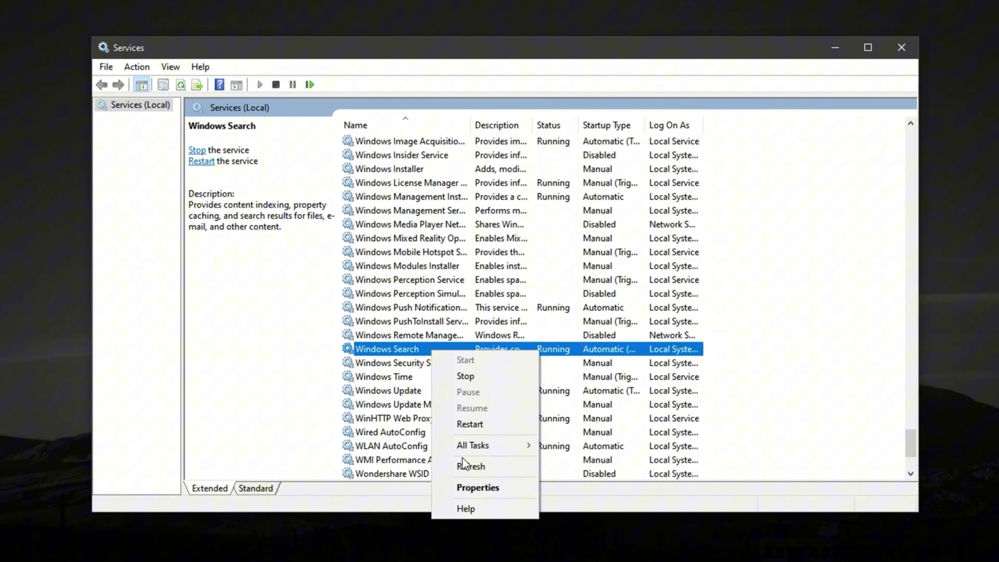
click(471, 486)
click(481, 269)
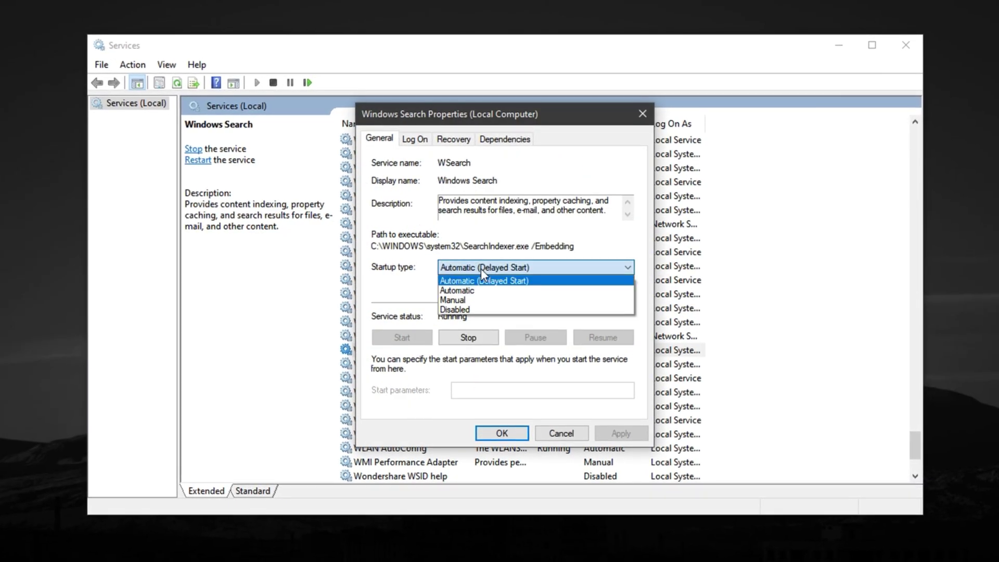
click(458, 315)
click(466, 336)
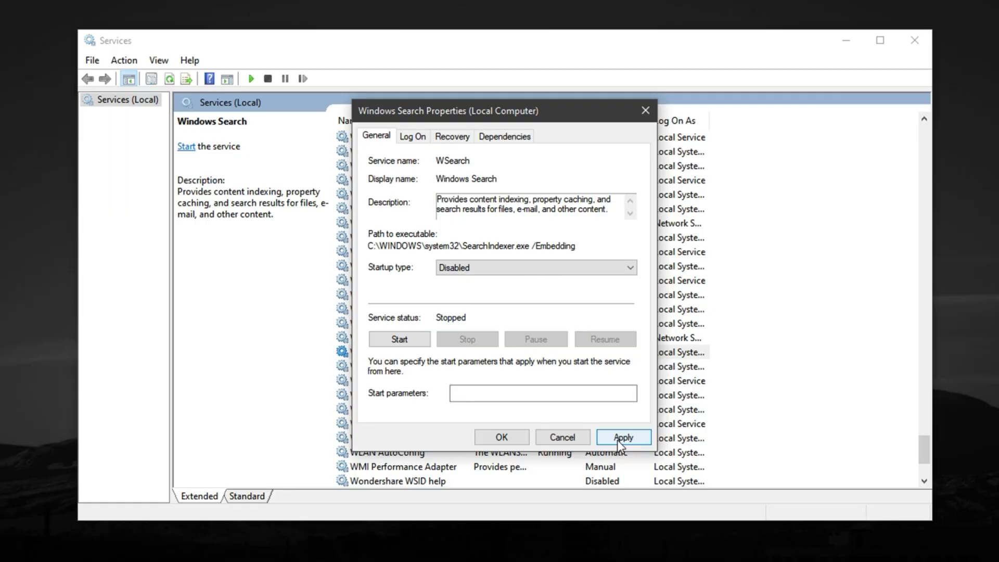
click(620, 437)
click(502, 438)
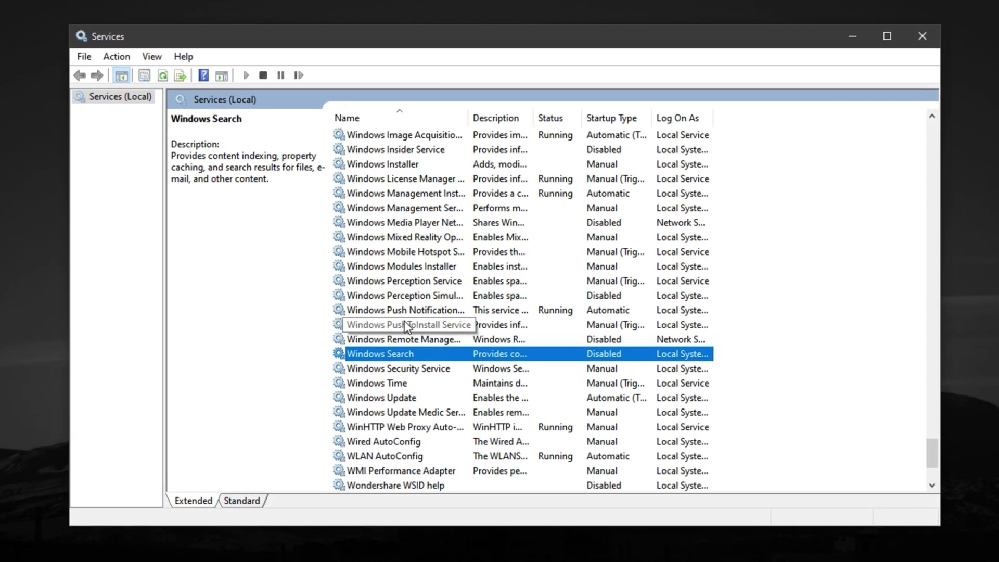
scroll(411, 354, up, 2)
Scroll down the Services list before leaving it.
scroll(419, 364, down, 1)
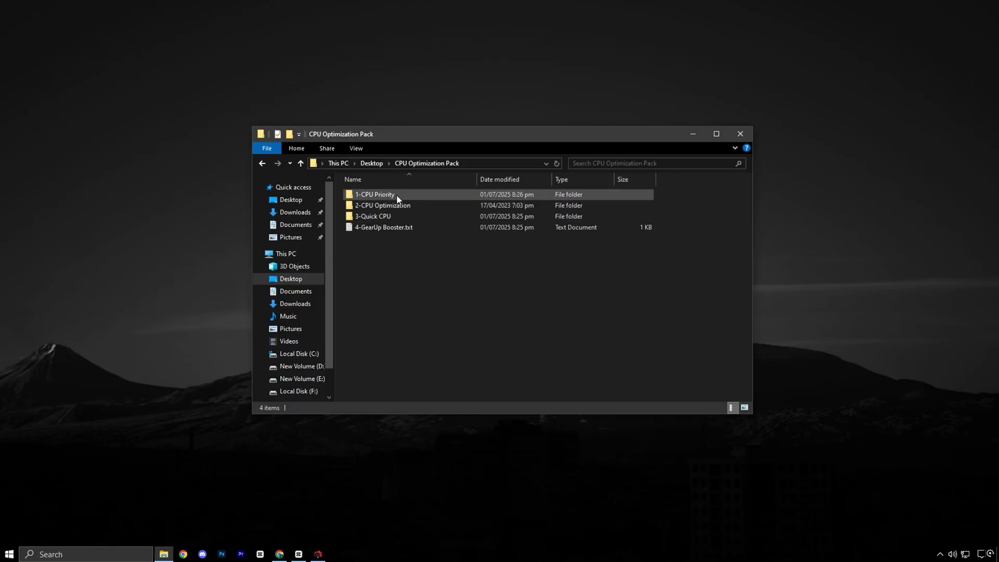
click(280, 554)
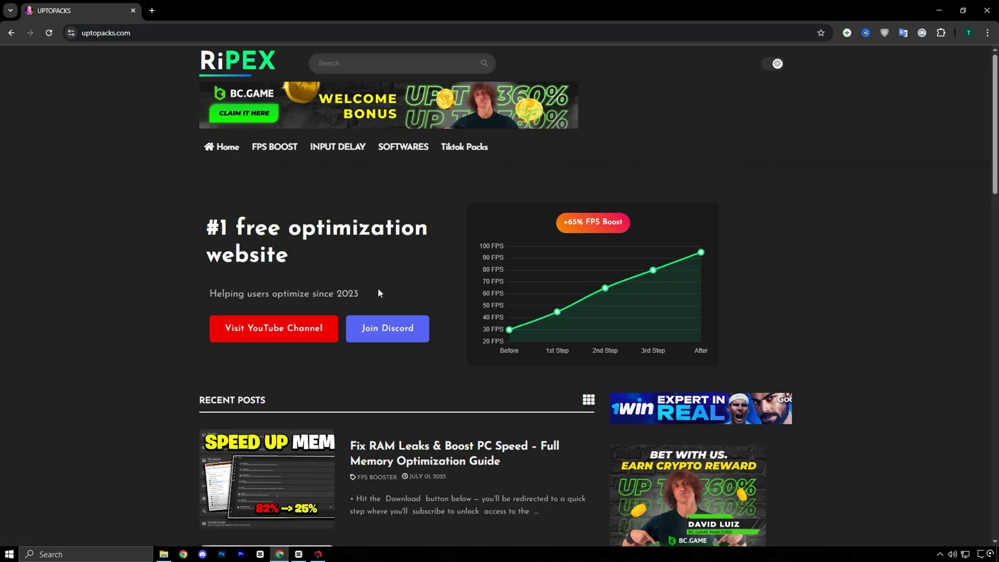
scroll(379, 292, down, 5)
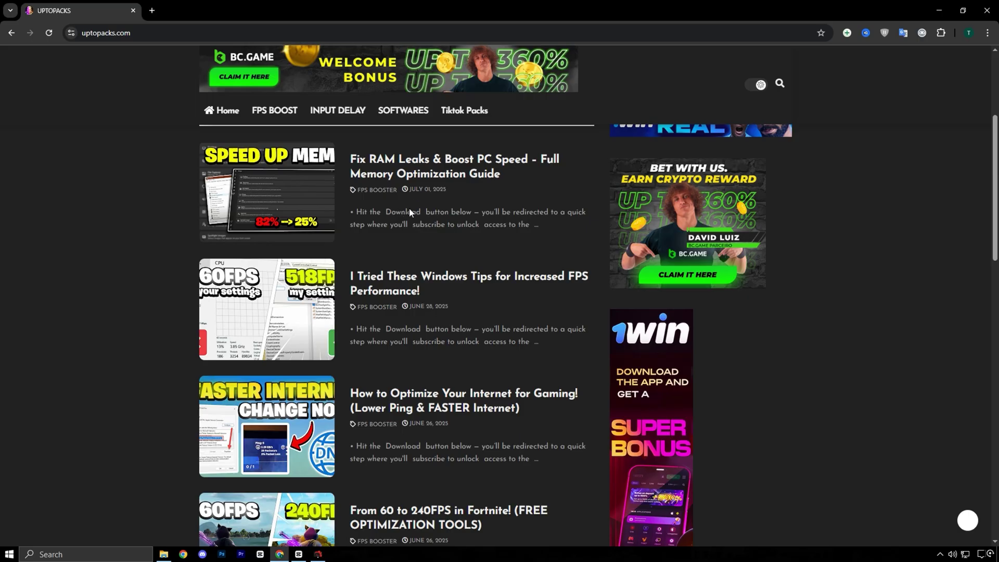
click(987, 8)
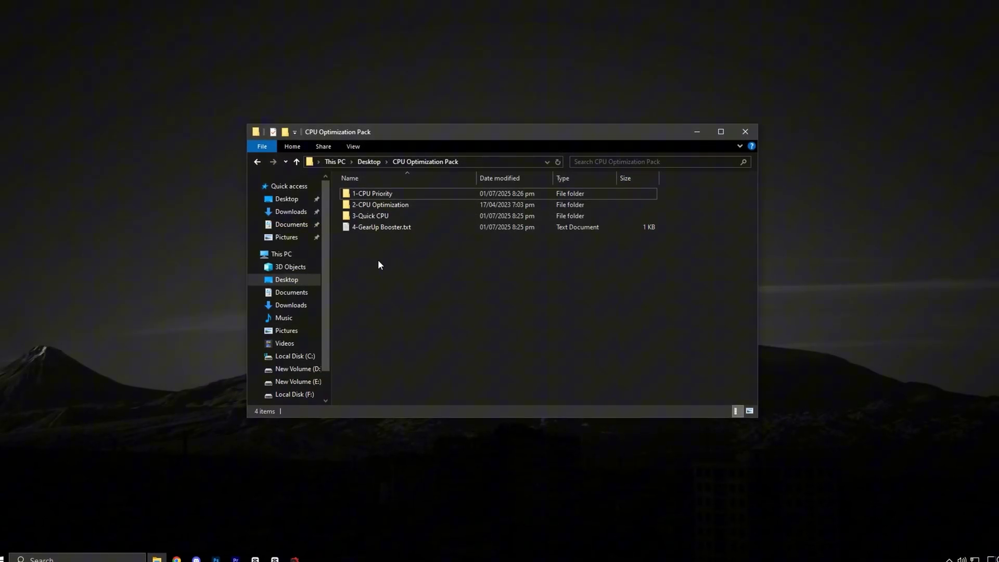
Open 1-CPU Priority, compare AMD CPU Priority.reg and Intel Priority.reg, then go back.
double_click(379, 191)
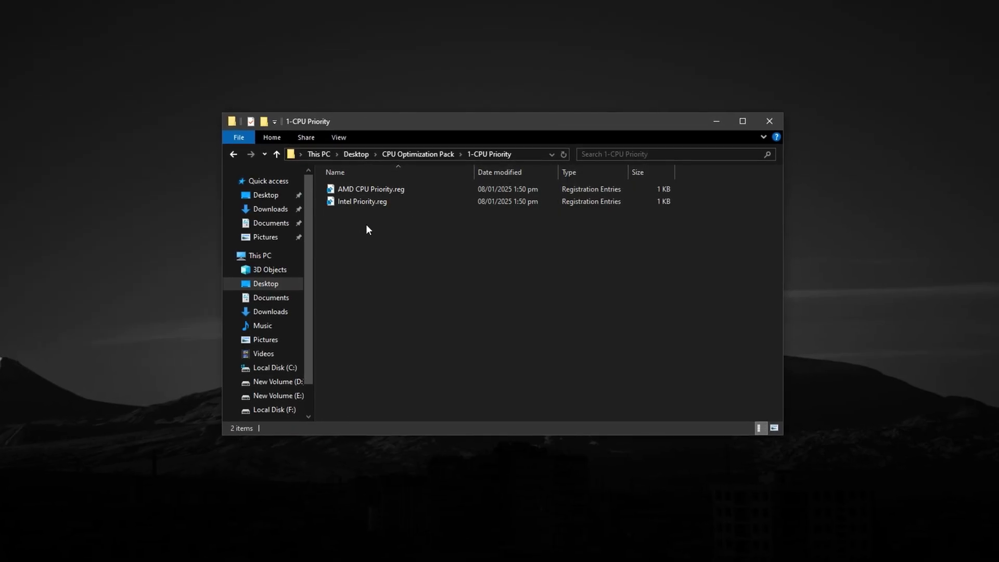
click(371, 202)
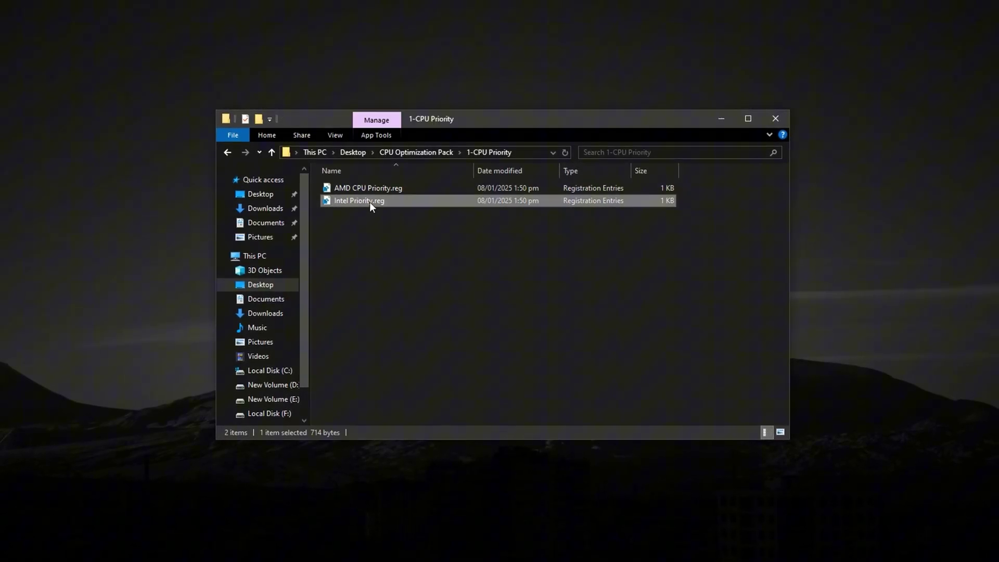
click(369, 191)
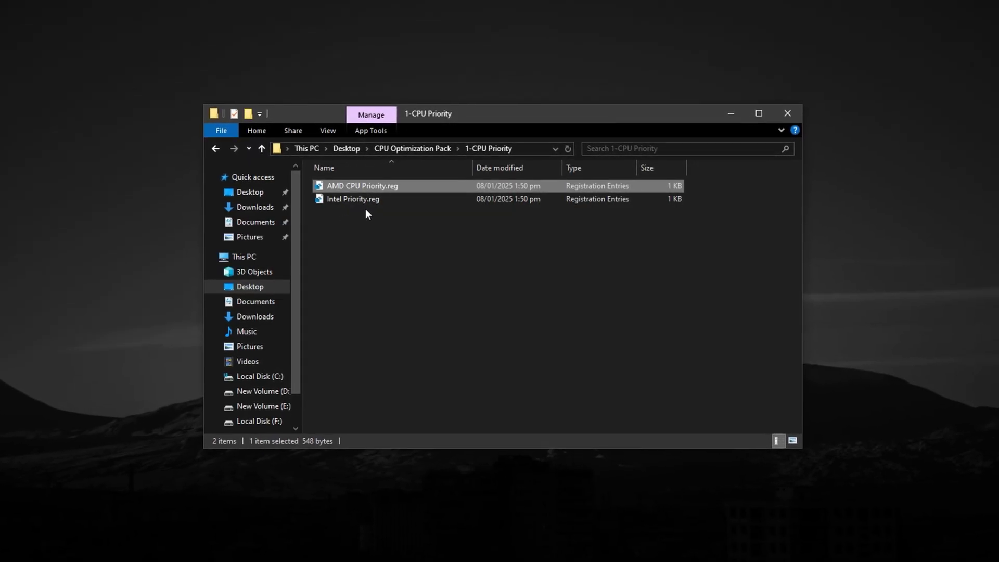
click(348, 199)
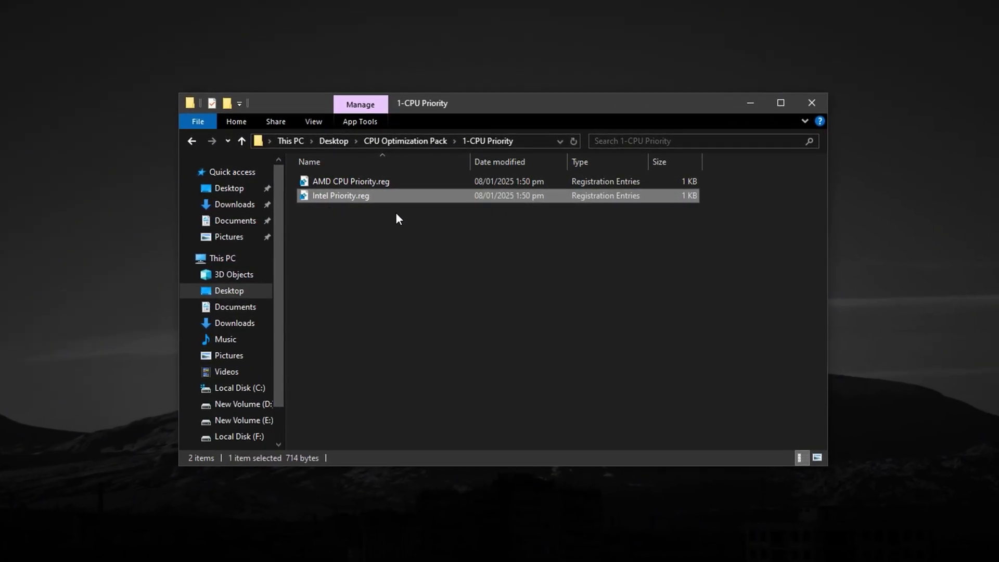
click(367, 181)
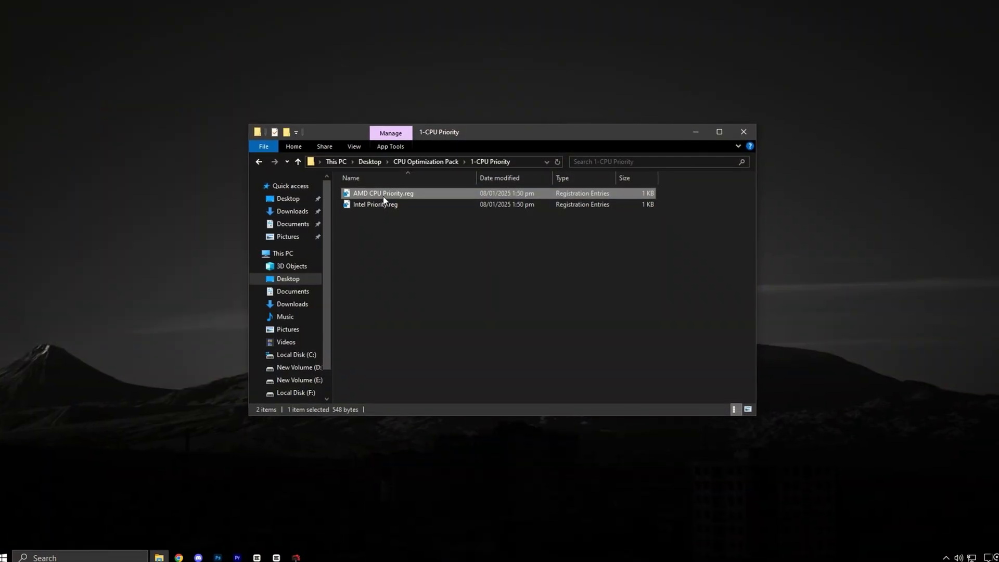
key(BackSpace)
Open the 2-CPU Optimization folder to review its registry tweaks, then return.
click(371, 206)
double_click(368, 204)
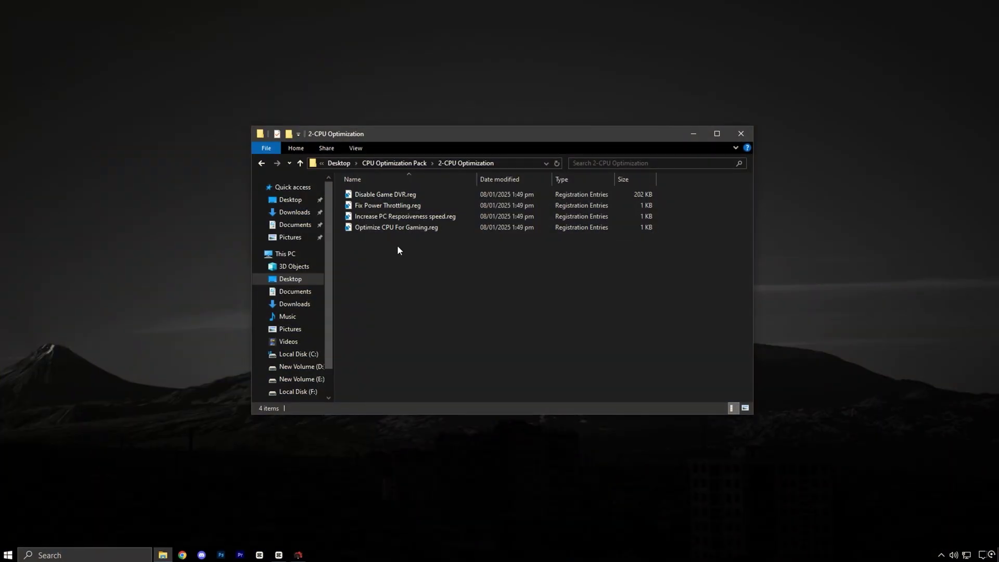
key(alt+Up)
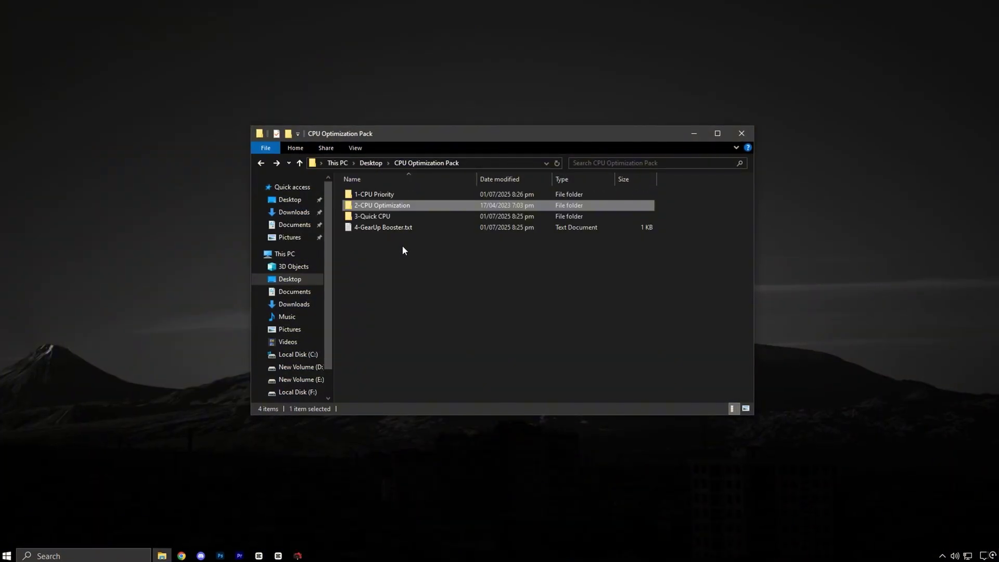
Open Quick CPU from the 3-Quick CPU folder and switch its power plan to Ultimate Performance.
double_click(421, 216)
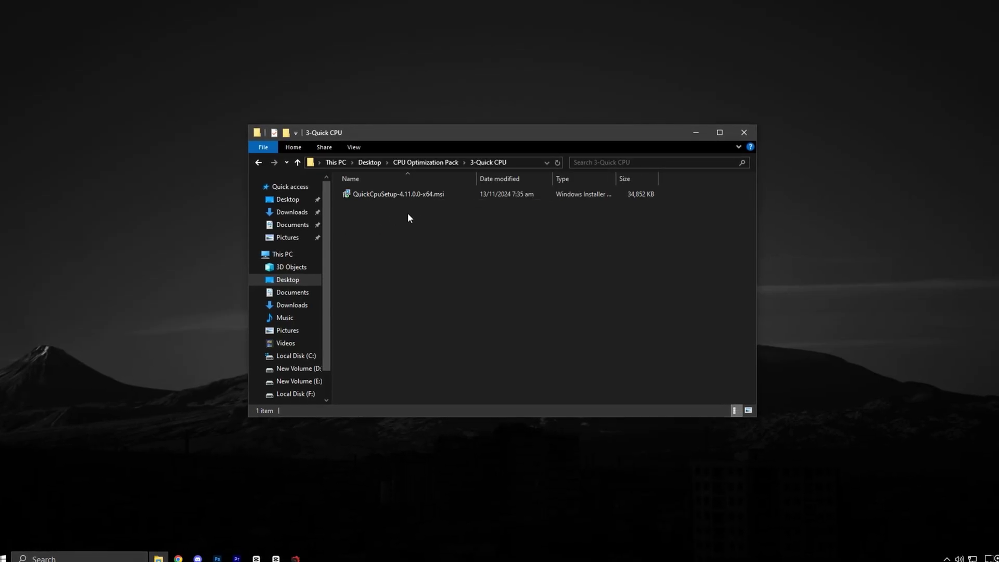
click(295, 559)
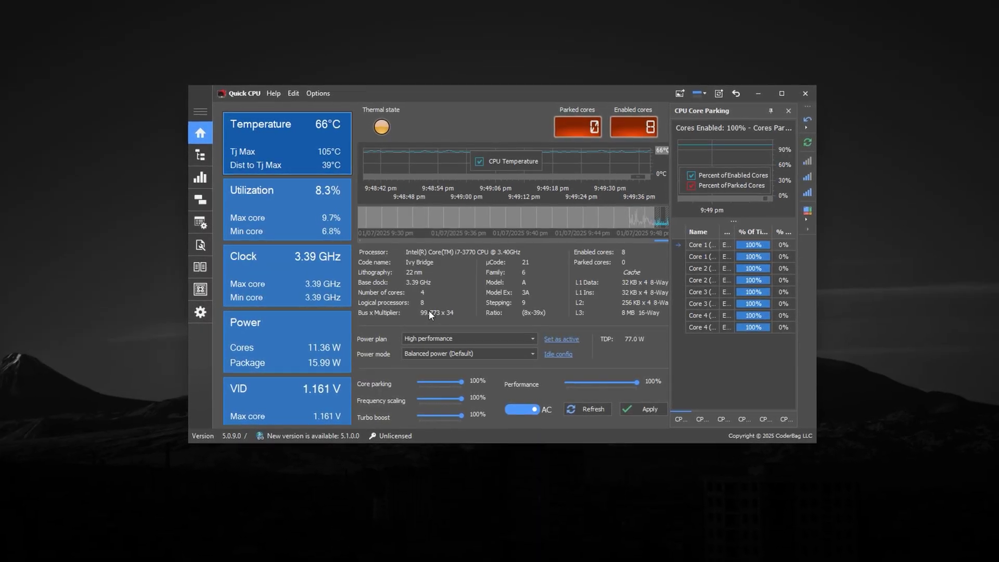
click(457, 342)
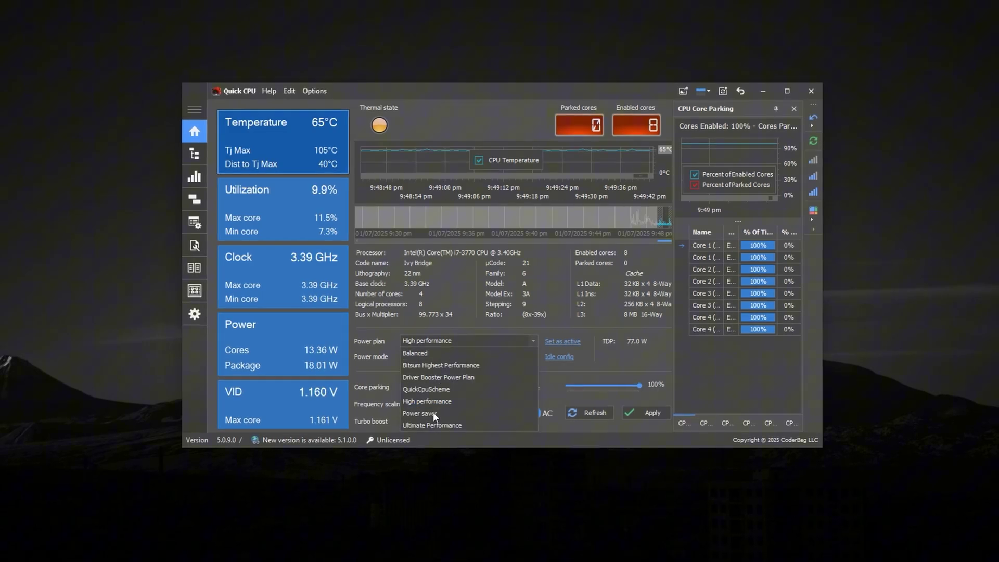
click(441, 426)
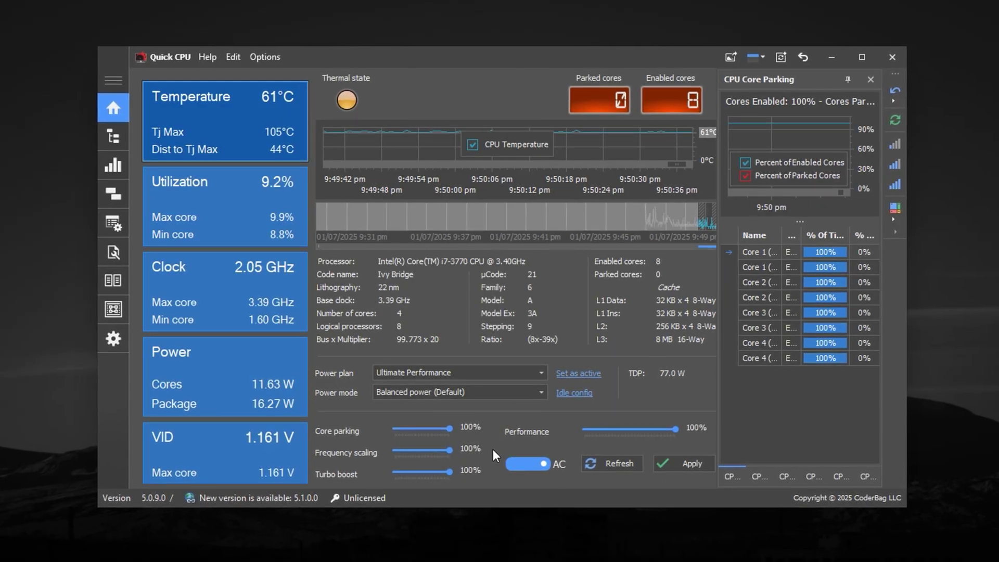
Show Quick CPU's All Controls page with Turbo Boost enabled and 77 W / 96 W power limits.
click(117, 305)
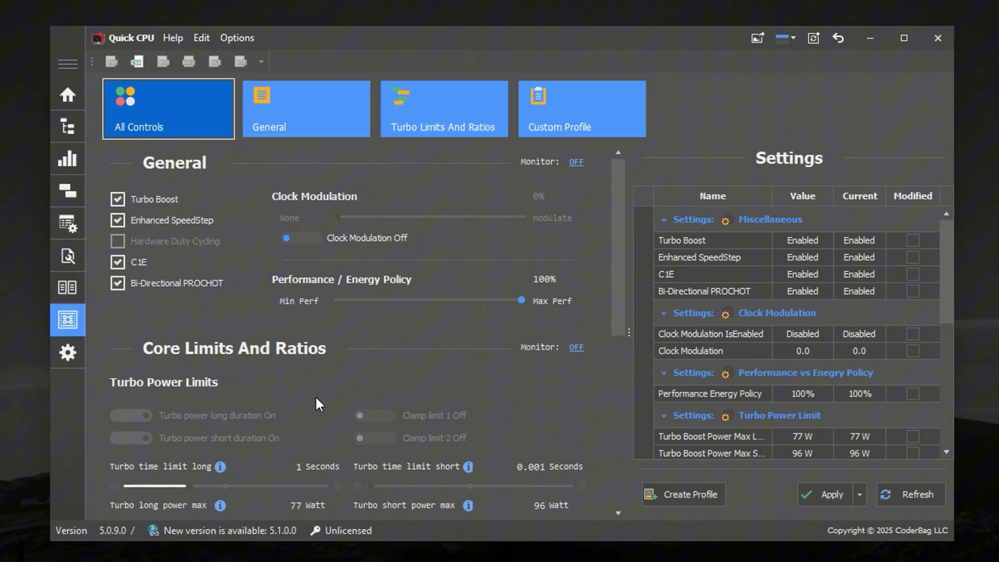
Minimize Quick CPU and go back to the CPU Optimization Pack folder with nothing selected.
click(870, 40)
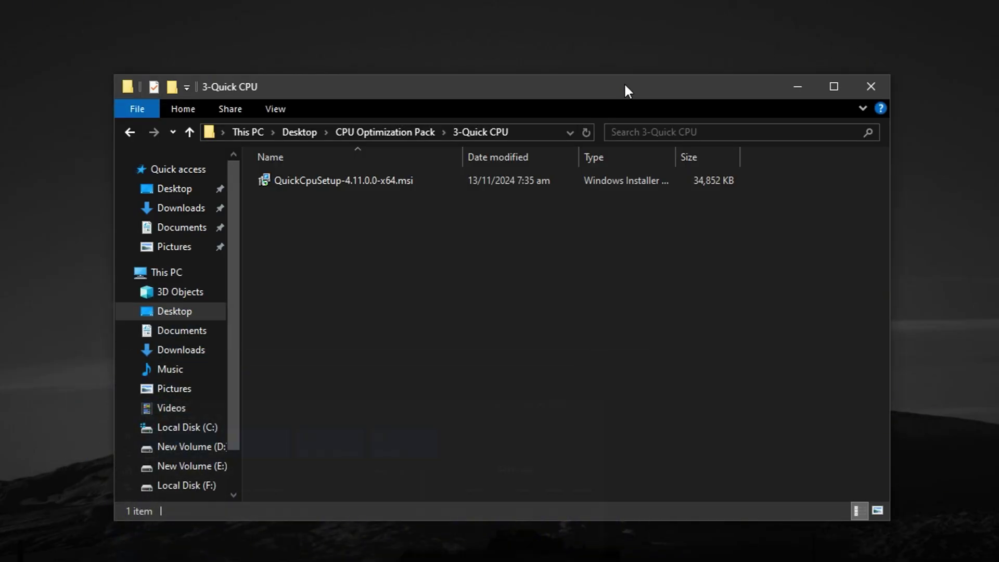
key(BackSpace)
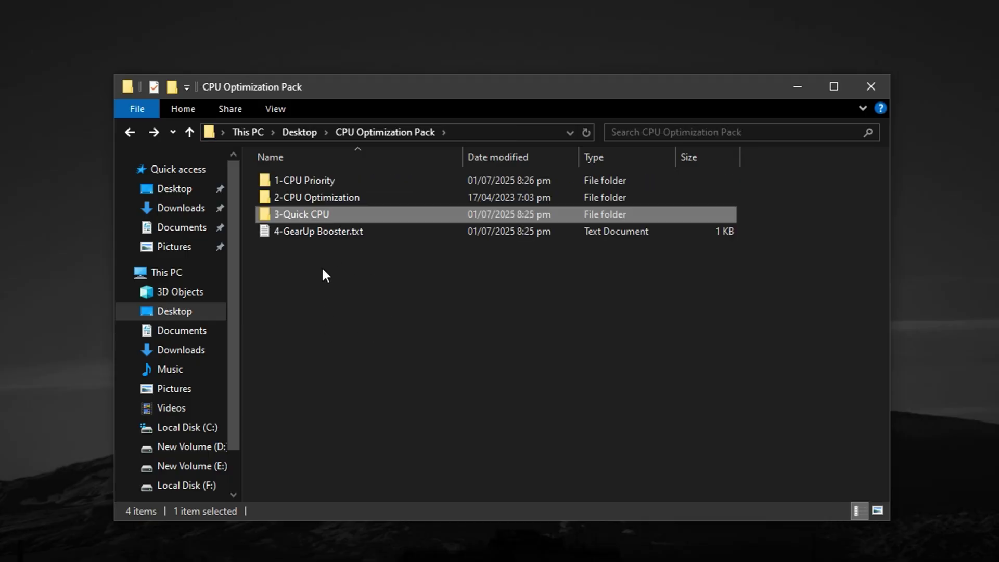
click(323, 270)
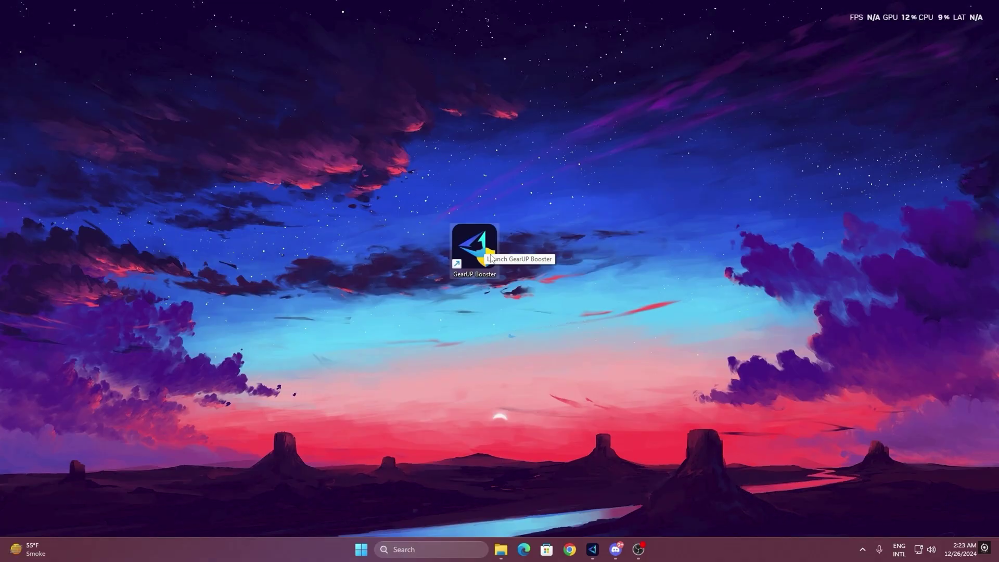
Launch GearUP Booster and browse its Games catalogue listing DOTA2, Valorant and Counter-Strike 2.
double_click(474, 253)
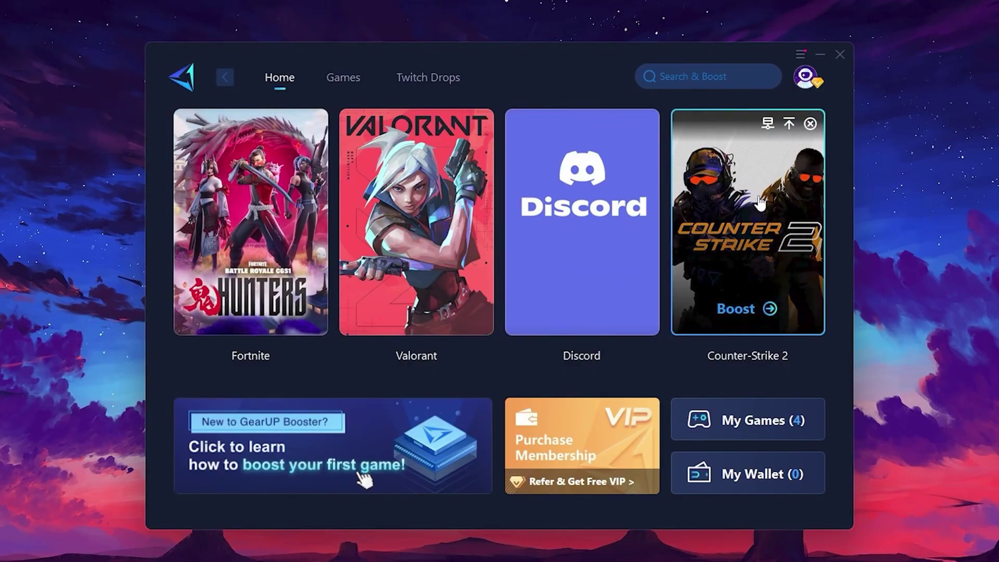
click(337, 82)
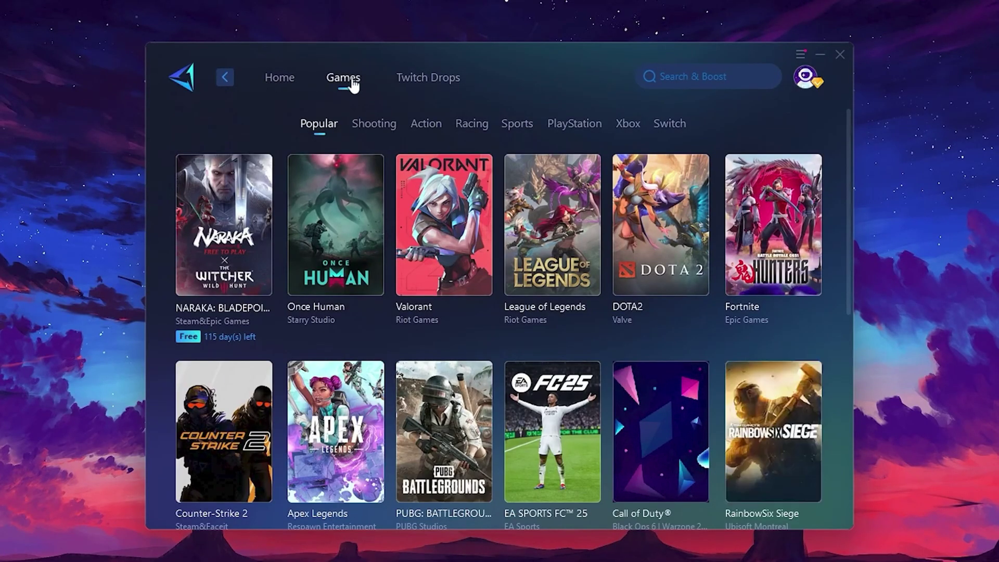
mouse_move(687, 194)
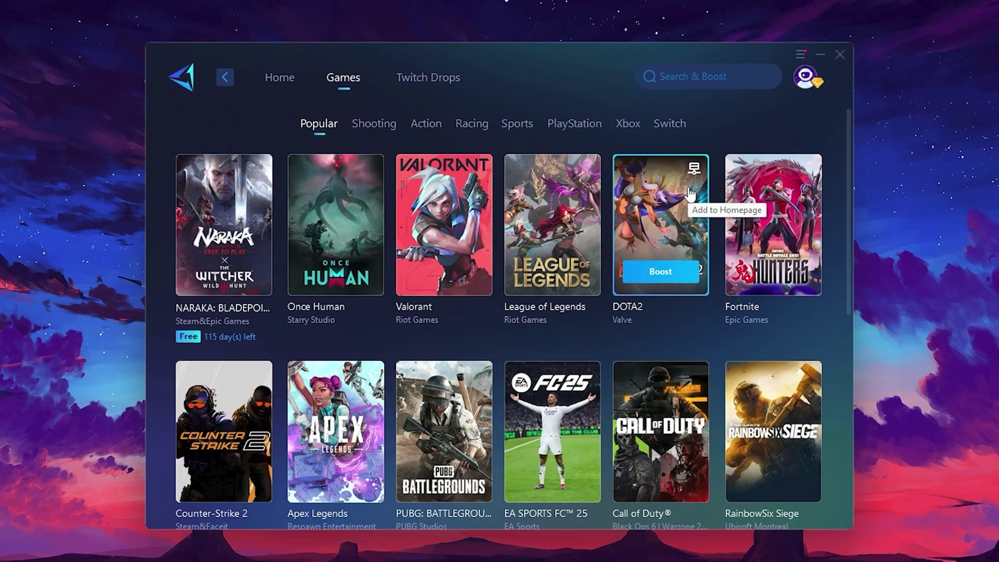
From the Home page, boost Fortnite and keep its server region at Middle East.
click(281, 84)
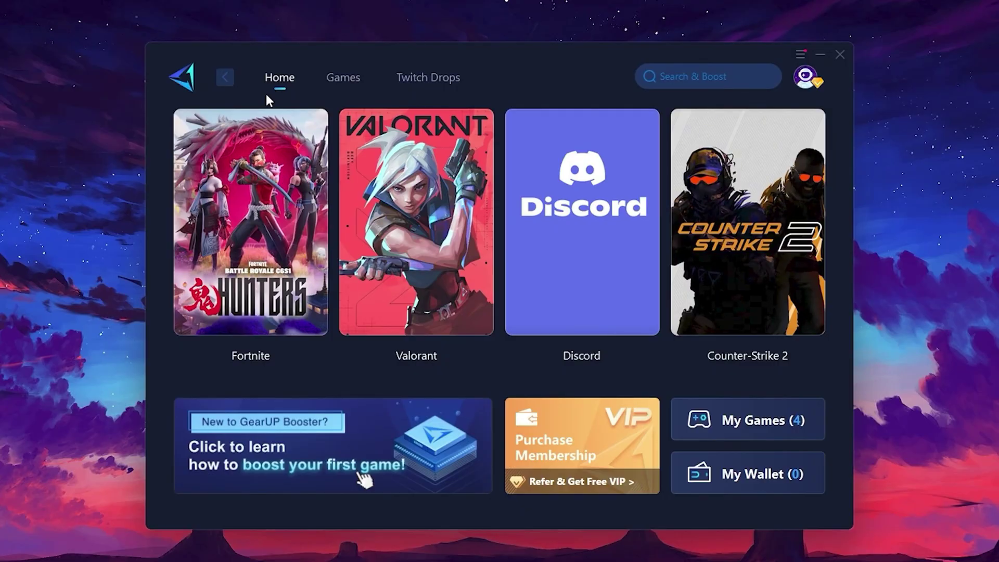
mouse_move(270, 208)
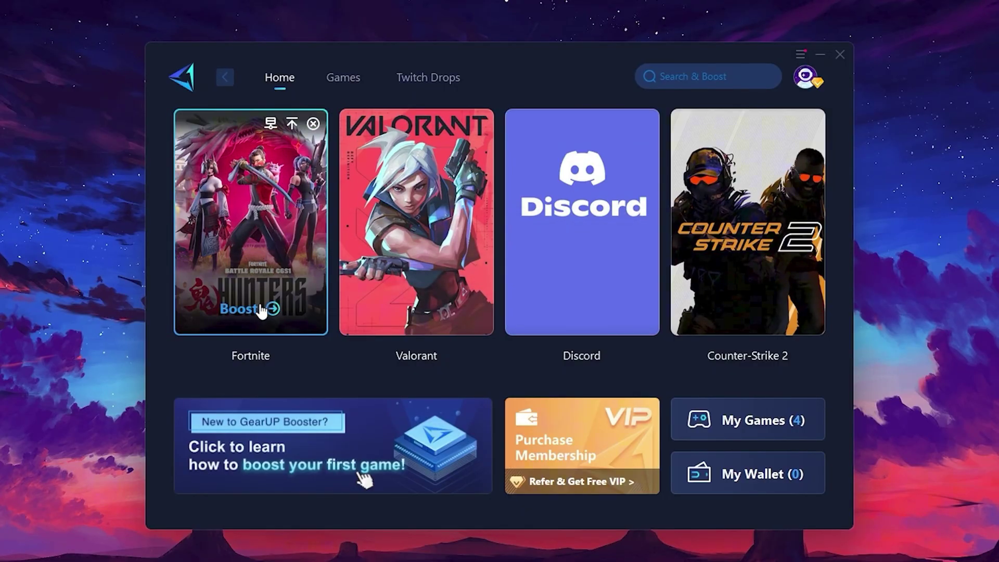
click(241, 312)
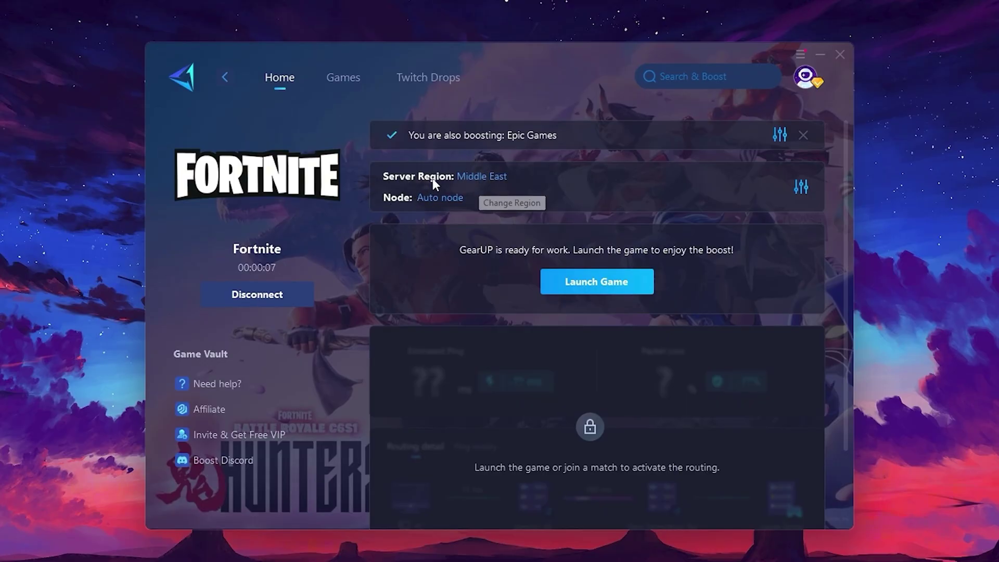
click(487, 178)
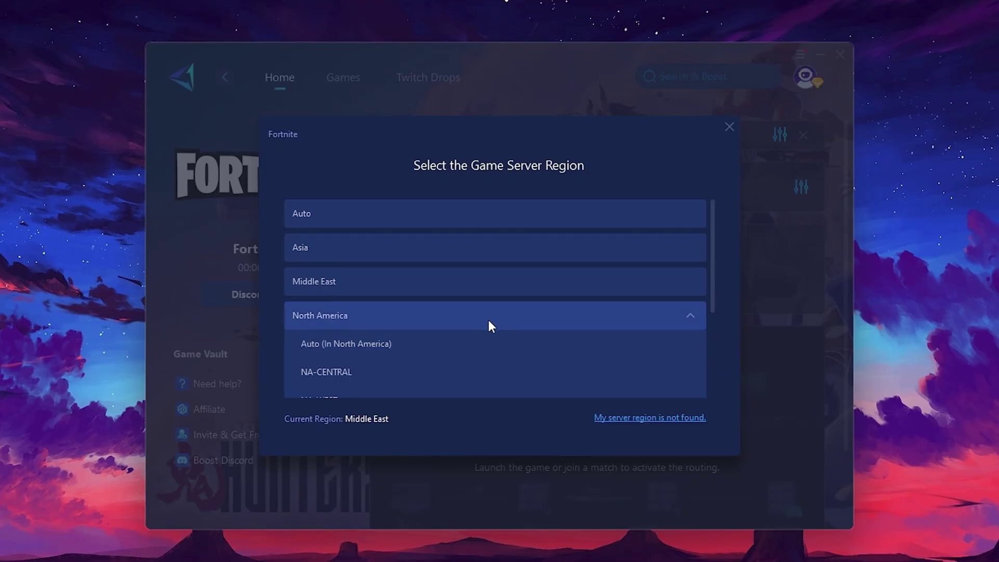
scroll(348, 265, down, 1)
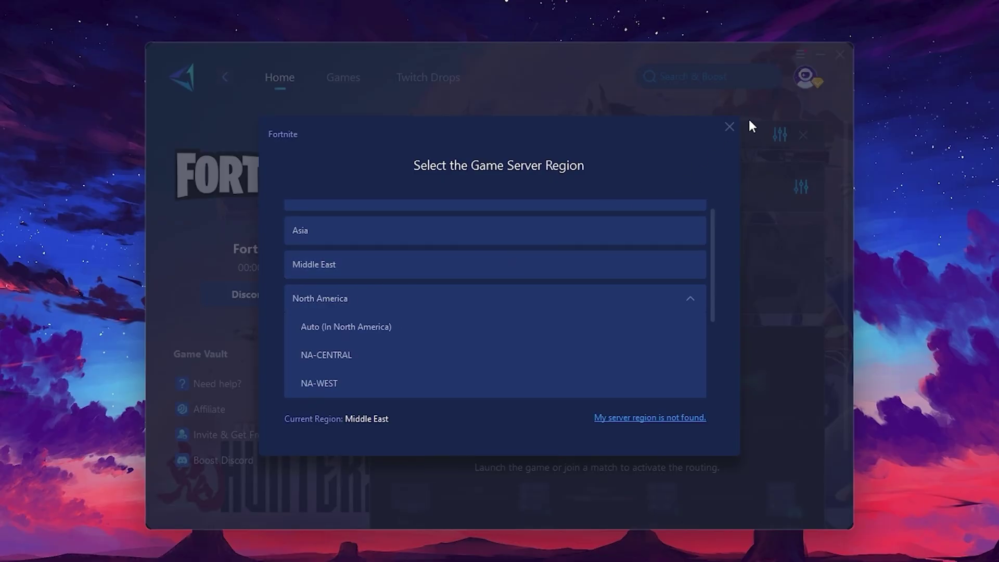
click(729, 127)
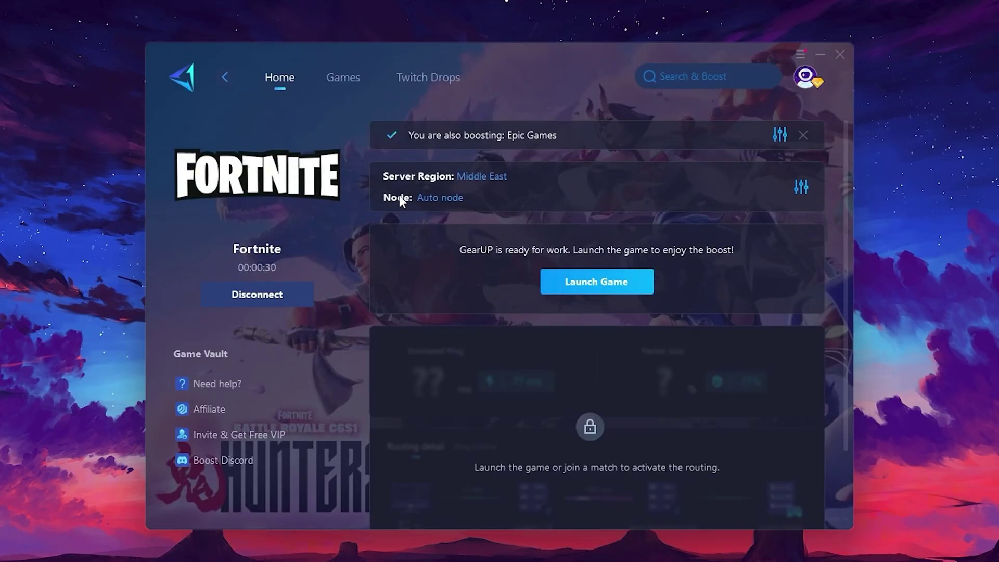
Look through the Dubai and Muscat nodes and confirm Fortnite stays on the Auto node.
click(438, 198)
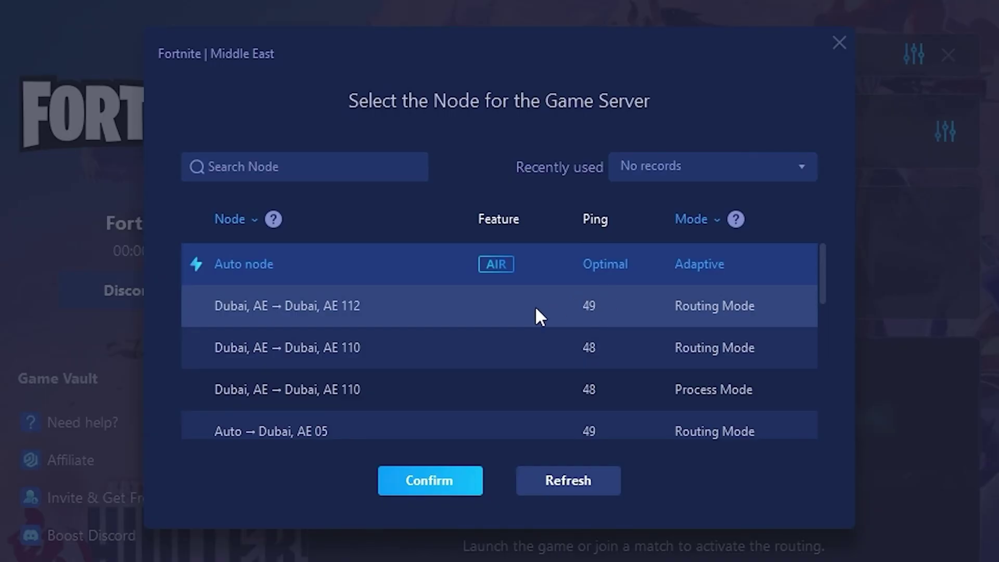
scroll(550, 295, down, 2)
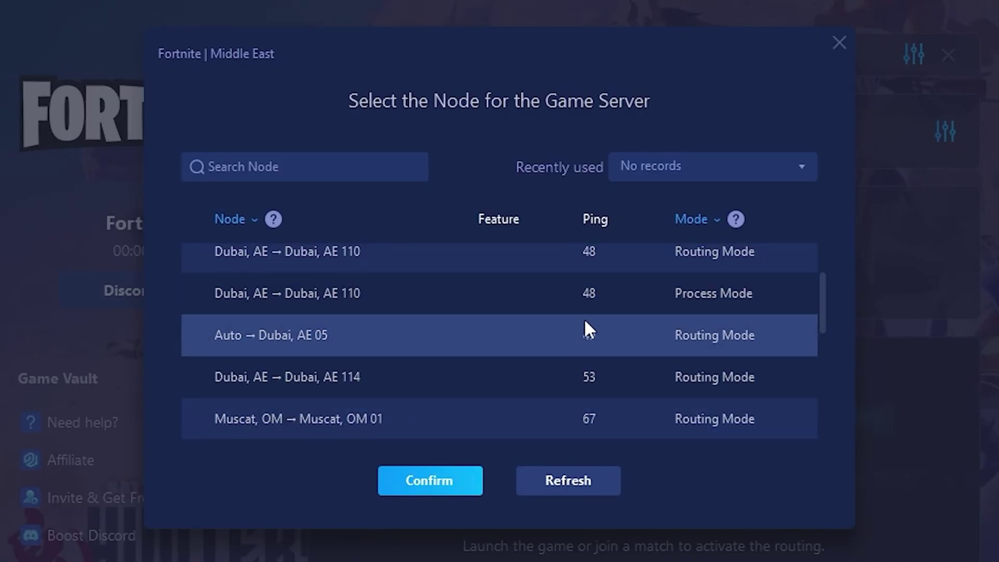
scroll(584, 323, up, 2)
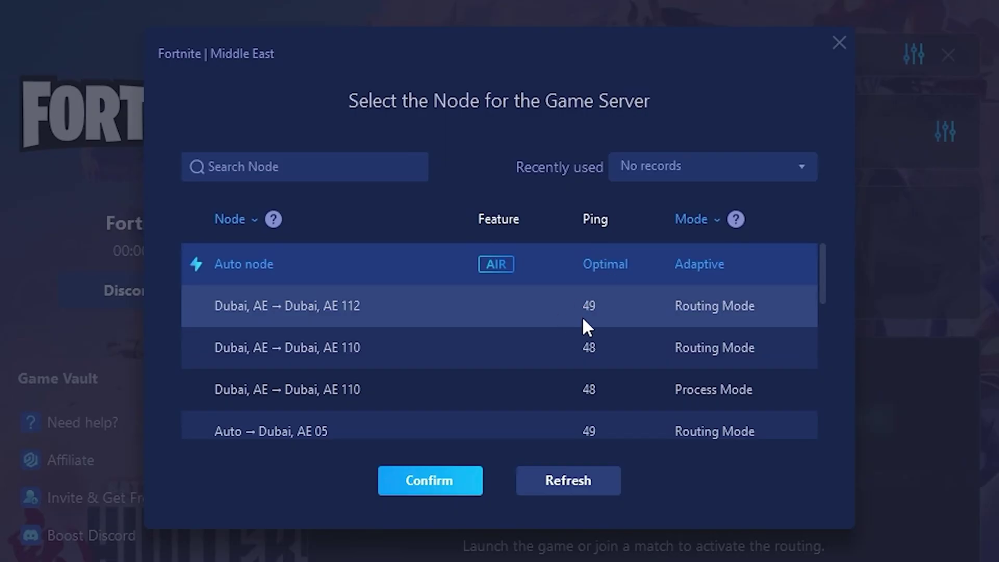
click(841, 45)
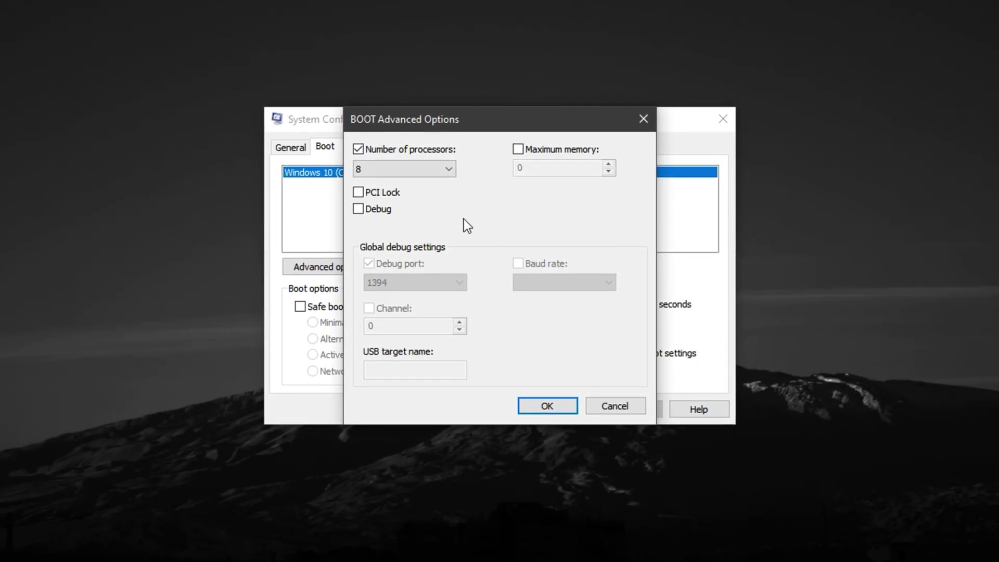
Choose 8 in the Number of processors dropdown of BOOT Advanced Options.
click(442, 169)
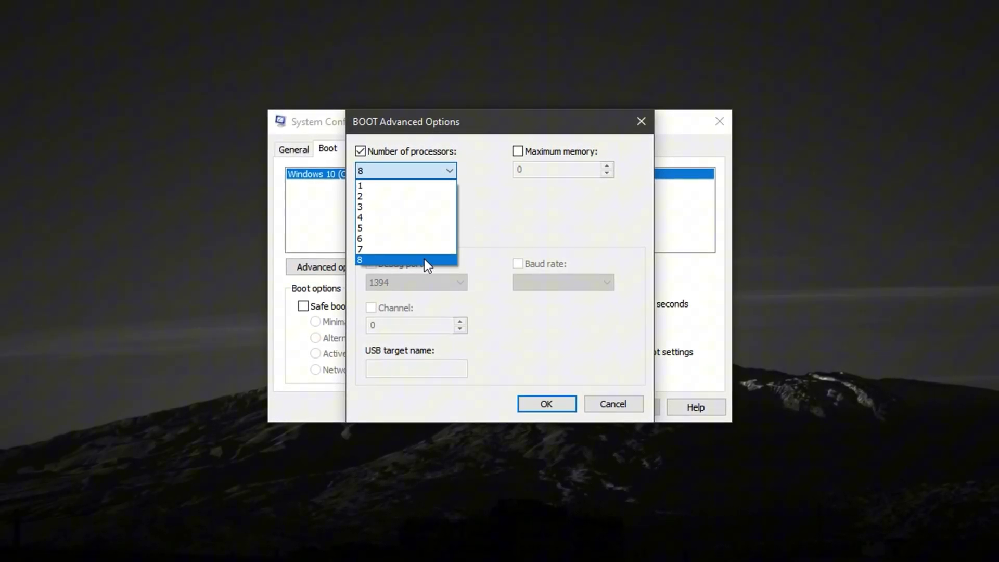
click(498, 227)
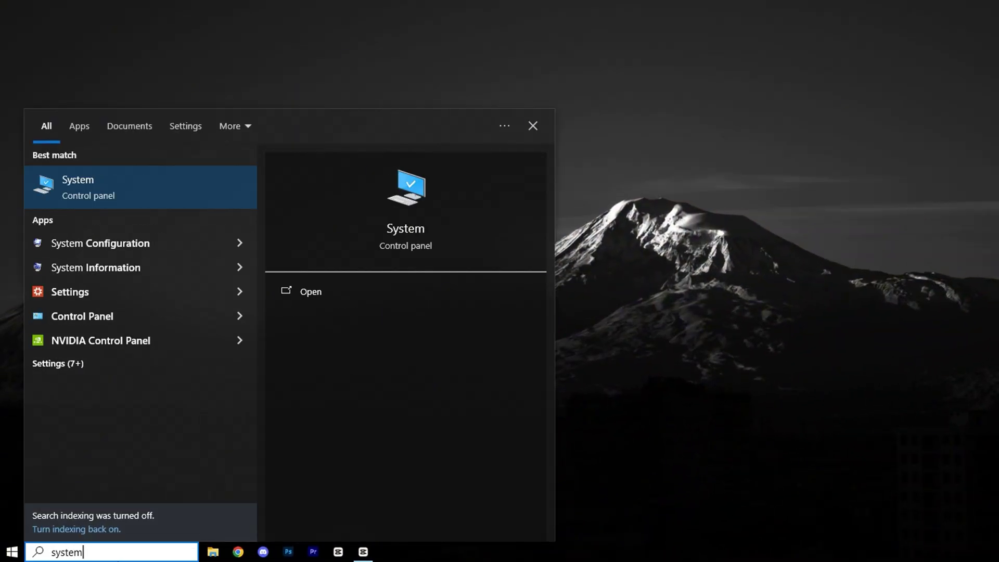
Reopen System Configuration via search, keep 8 processors in Boot advanced options, and apply.
text(tem c)
click(117, 195)
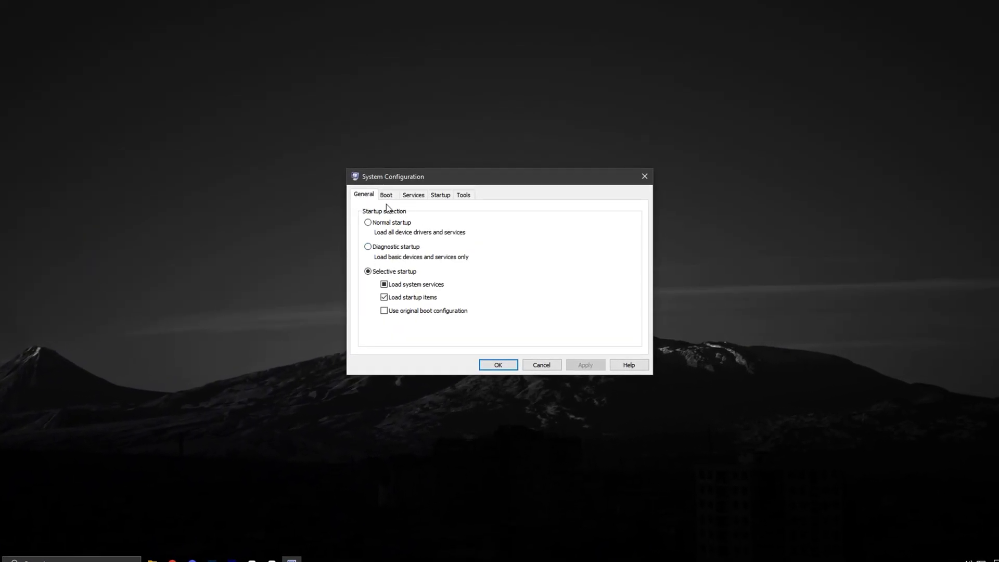
click(383, 196)
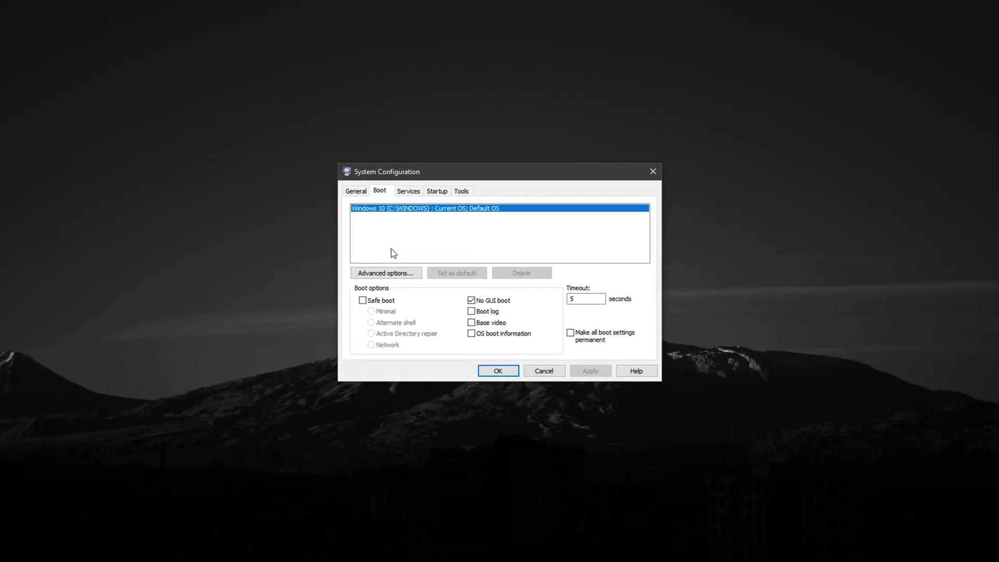
click(390, 275)
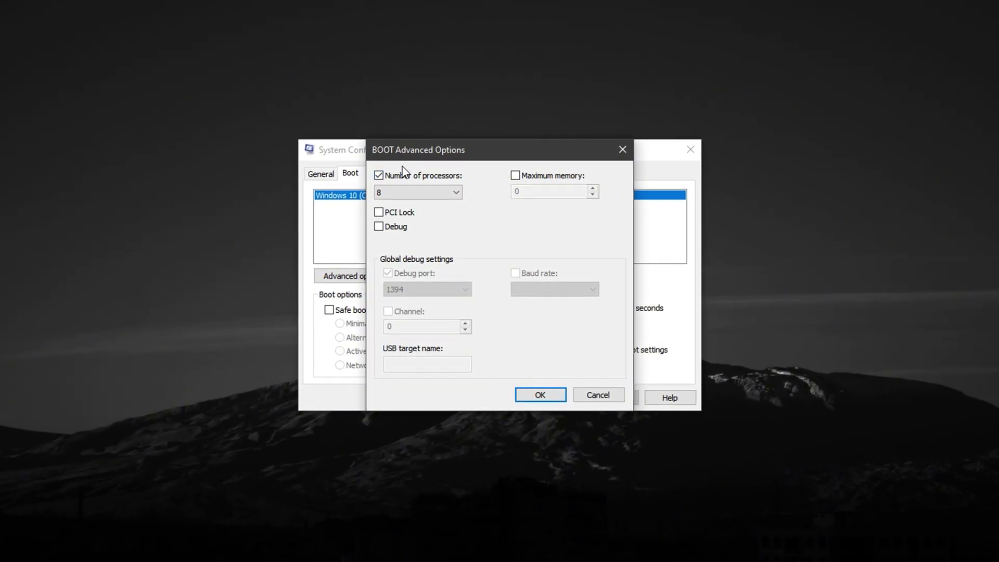
click(422, 193)
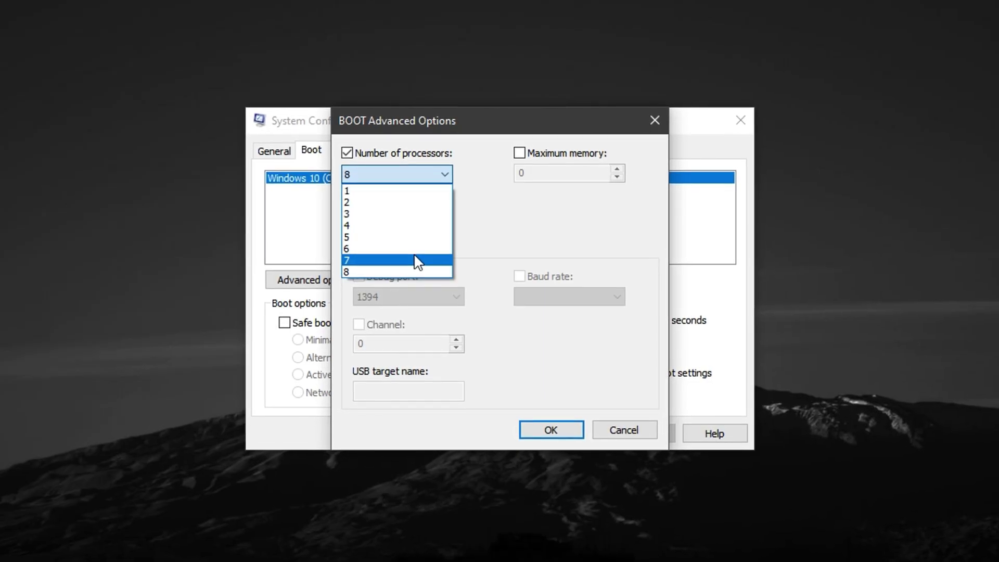
click(402, 270)
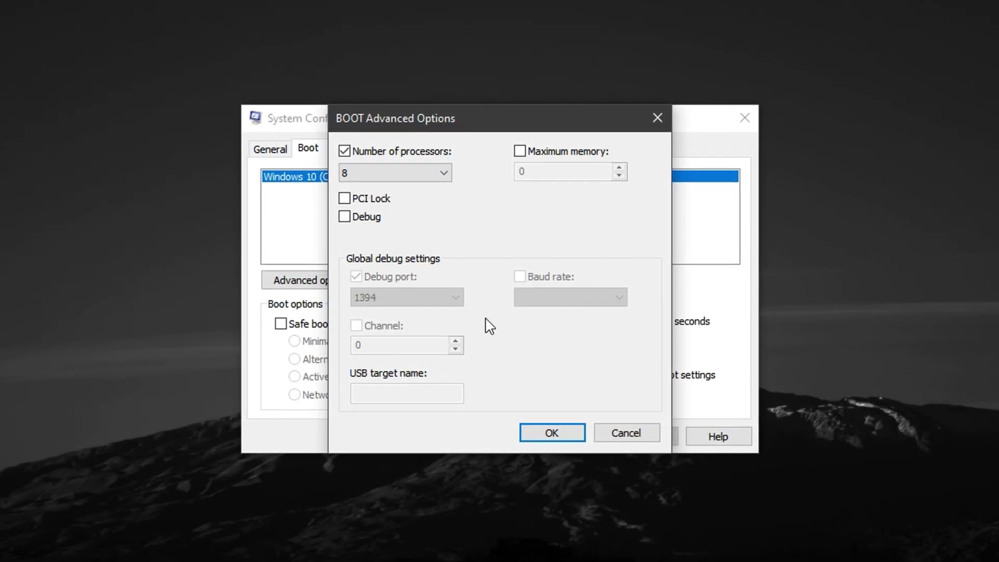
click(550, 435)
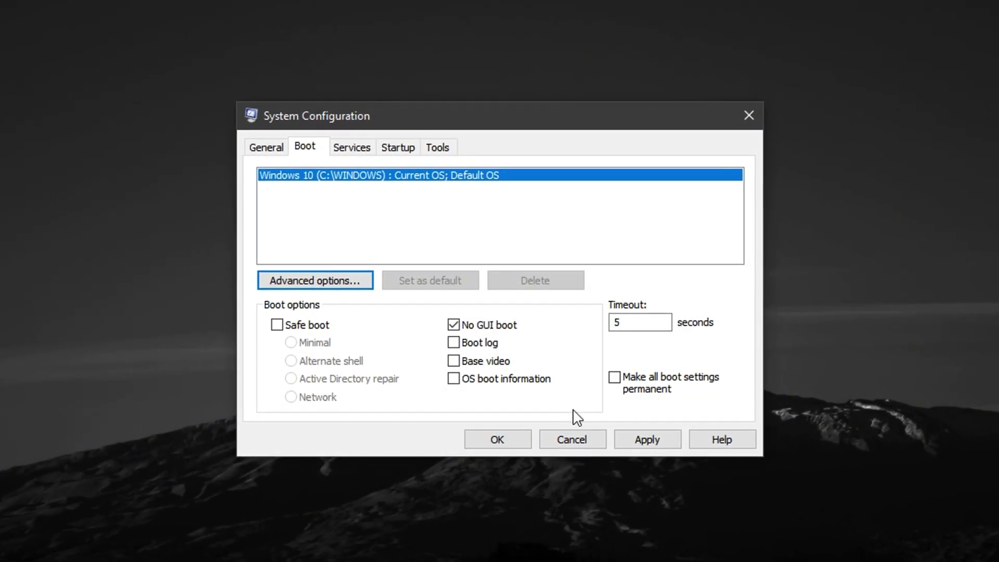
click(634, 443)
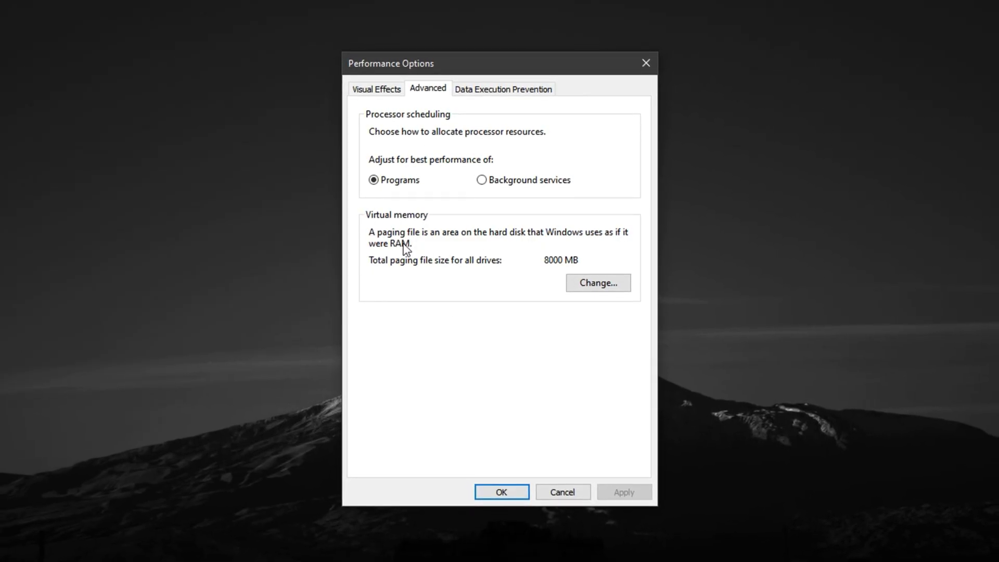
click(377, 90)
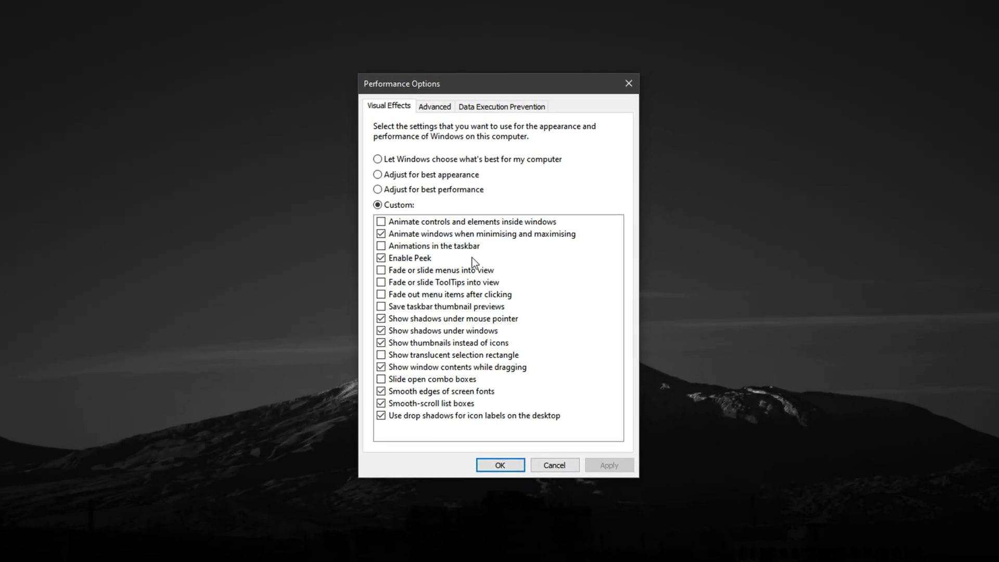
click(431, 109)
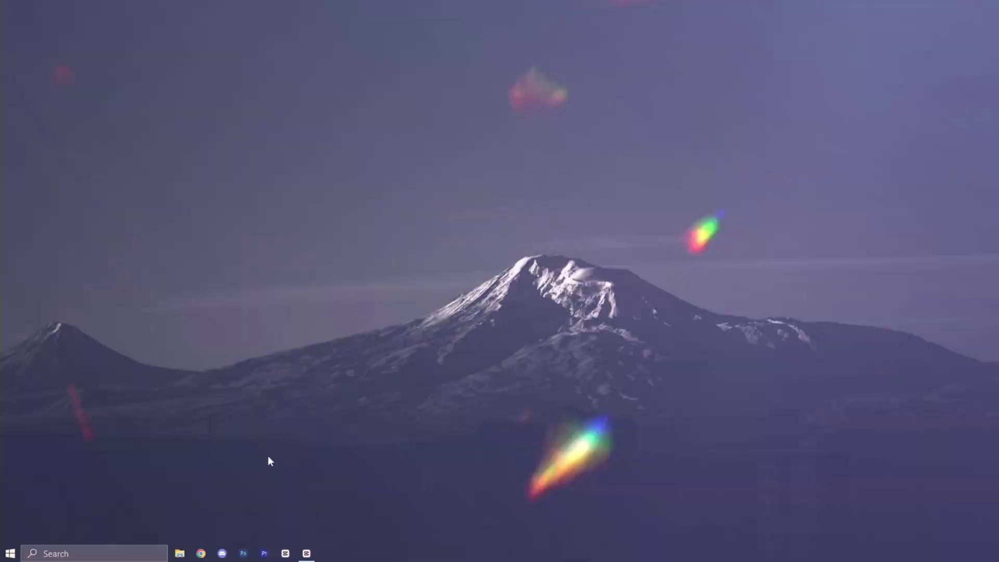
Open Advanced system settings and view the Advanced tab of Performance Options.
click(168, 553)
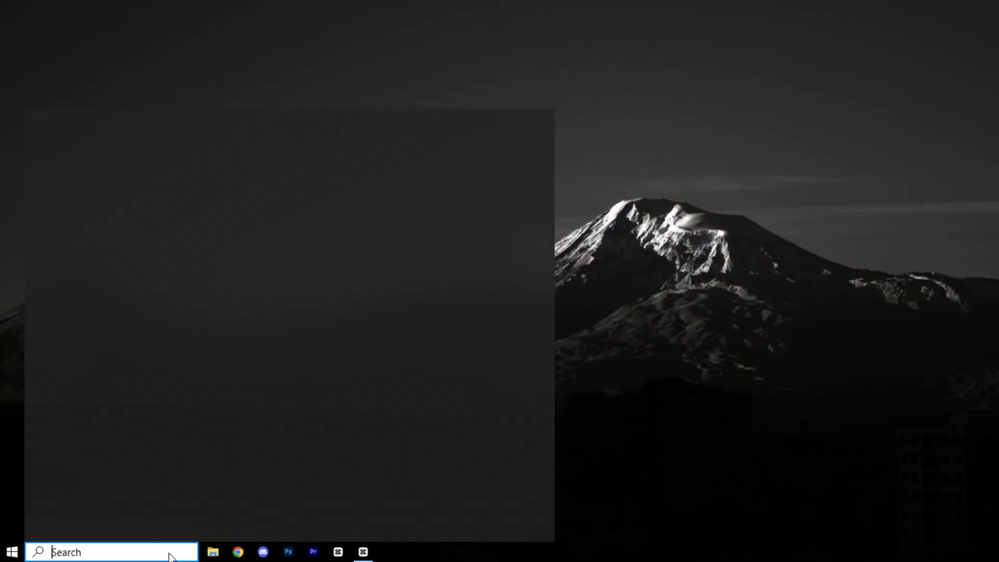
text(advanced sys)
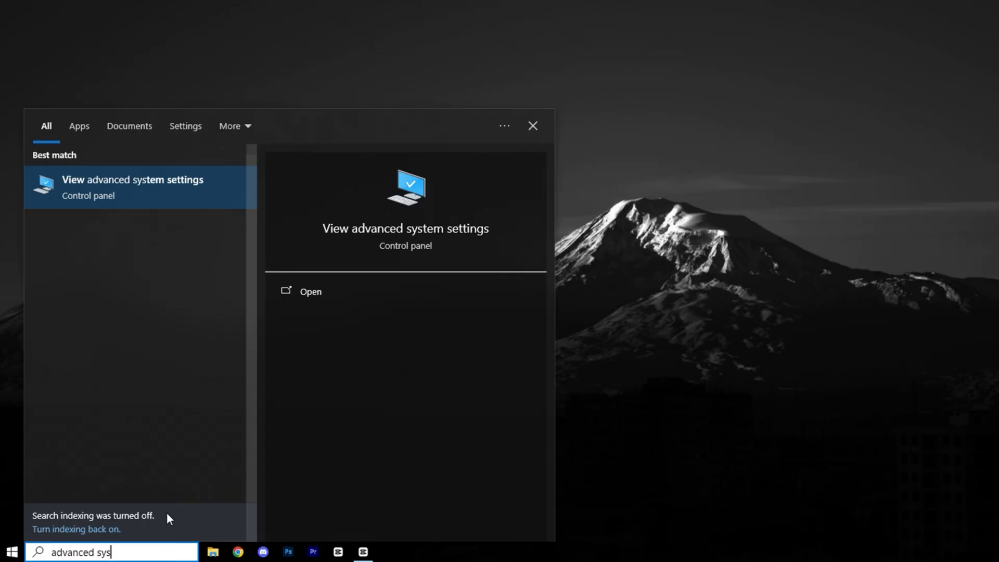
click(149, 196)
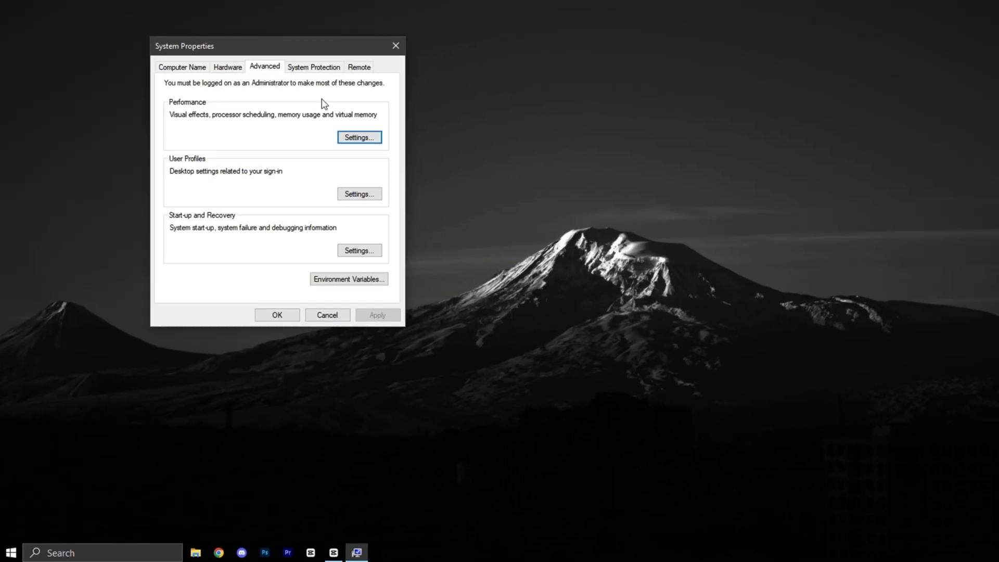
drag(312, 131, 495, 130)
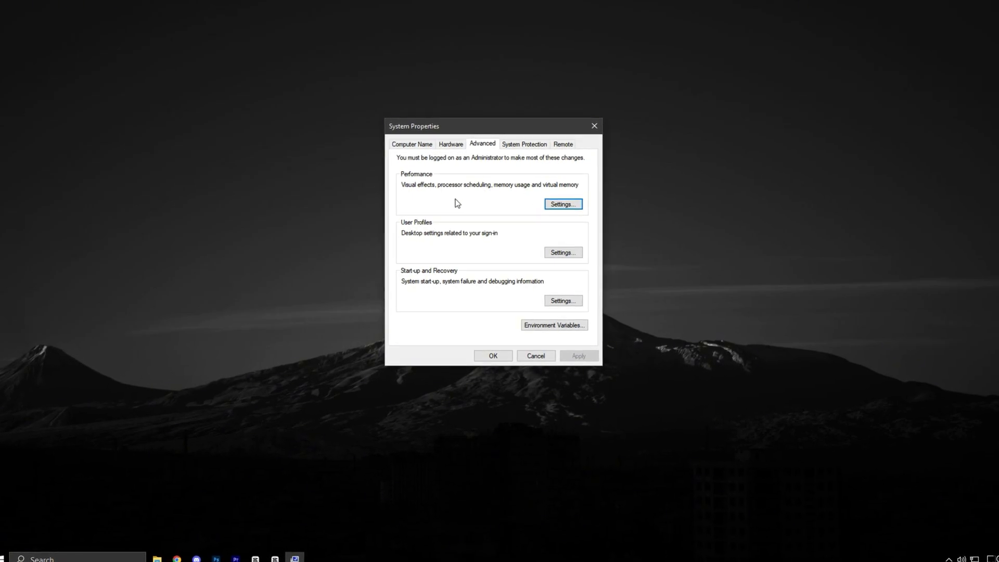
click(564, 204)
drag(519, 171, 502, 126)
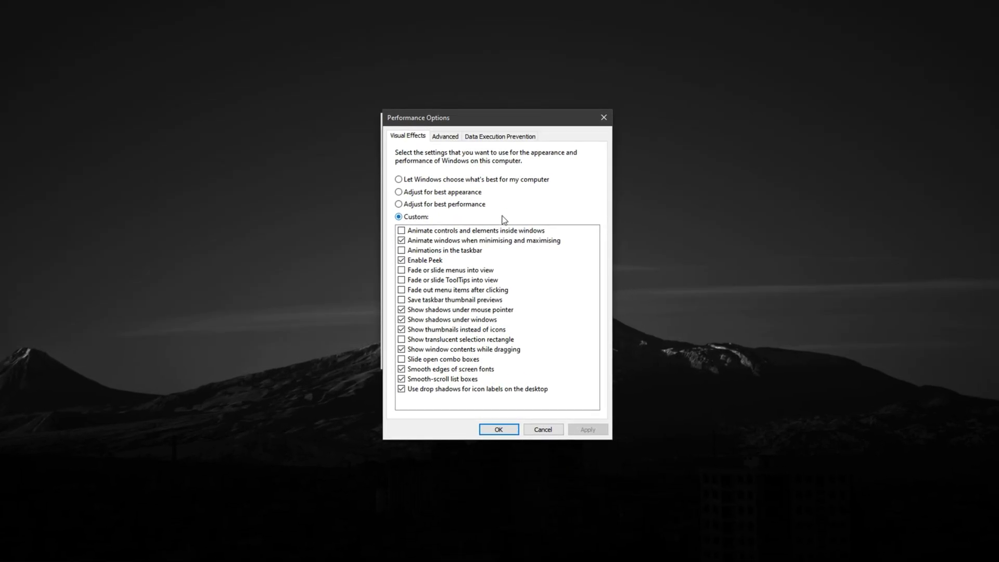
click(438, 136)
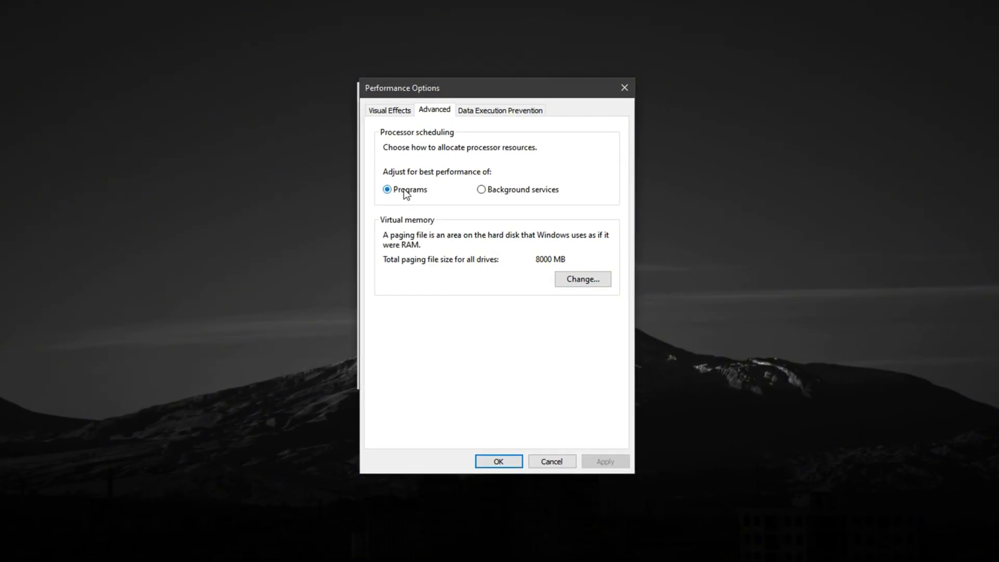
Choose 'Adjust for best performance' on the Visual Effects tab, clearing every effect.
click(394, 110)
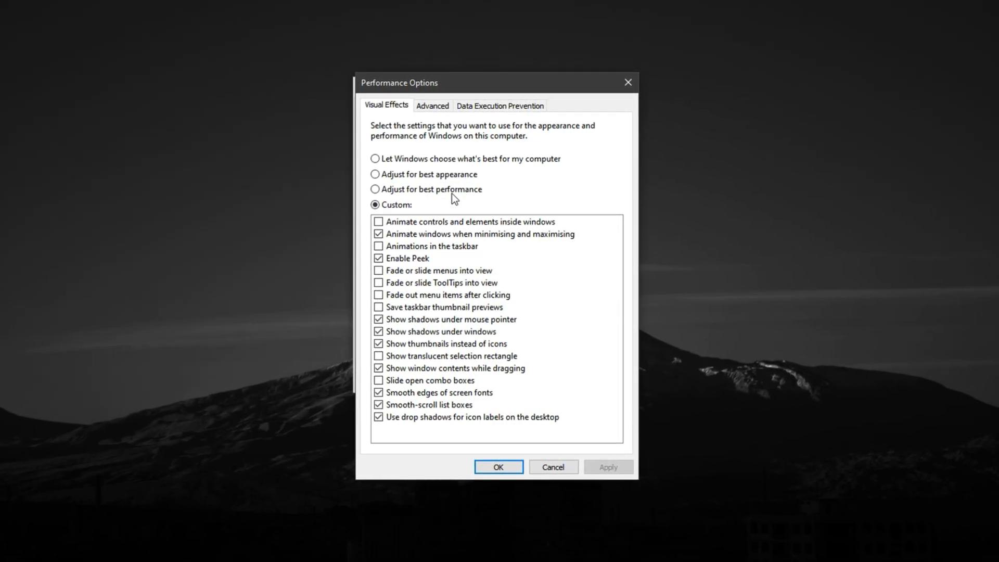
click(423, 190)
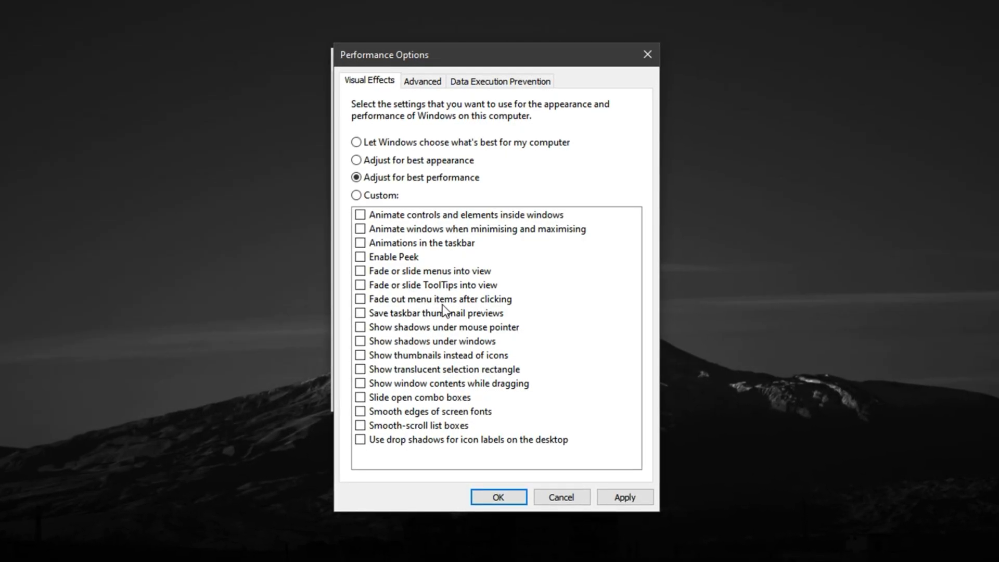
Re-enable window minimise/maximise animation, thumbnails instead of icons, and smooth screen font edges.
click(363, 228)
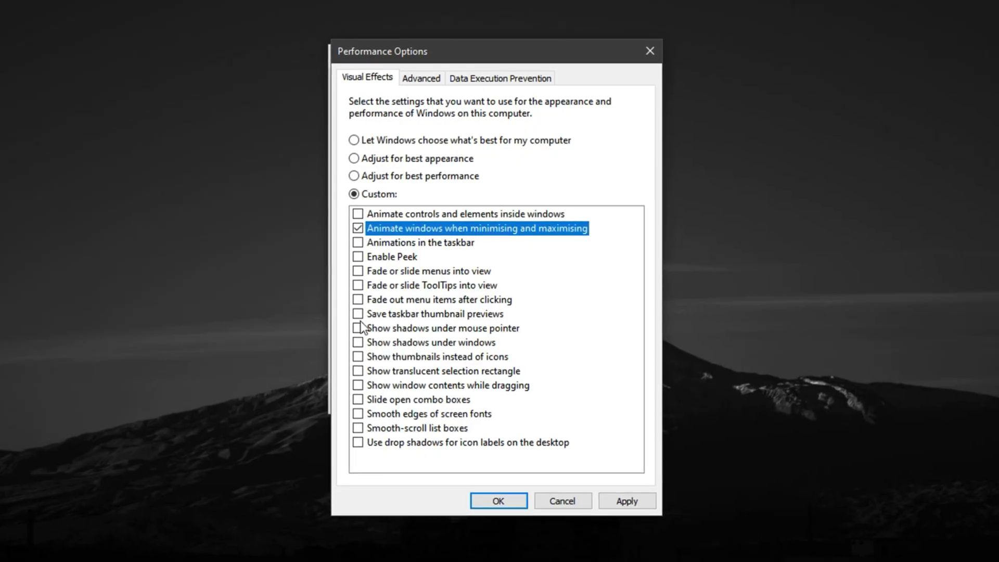
click(357, 360)
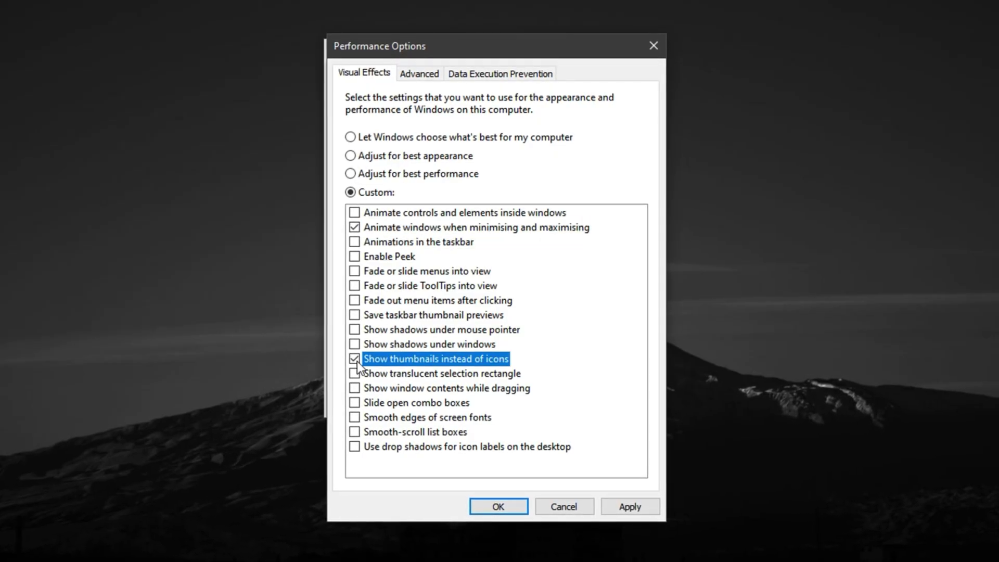
click(355, 420)
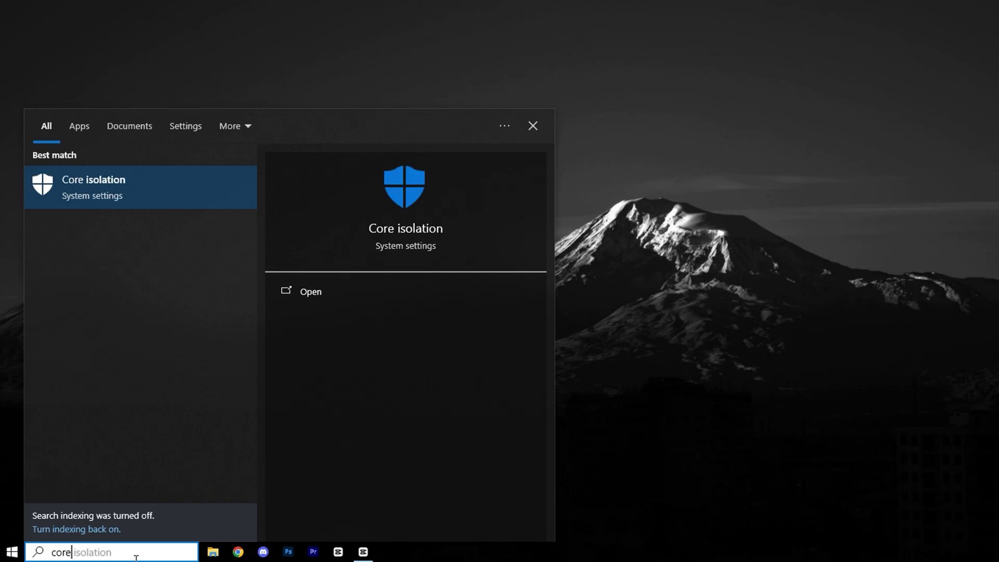
Open the Core isolation system setting from the 'core isolation' search results.
click(154, 191)
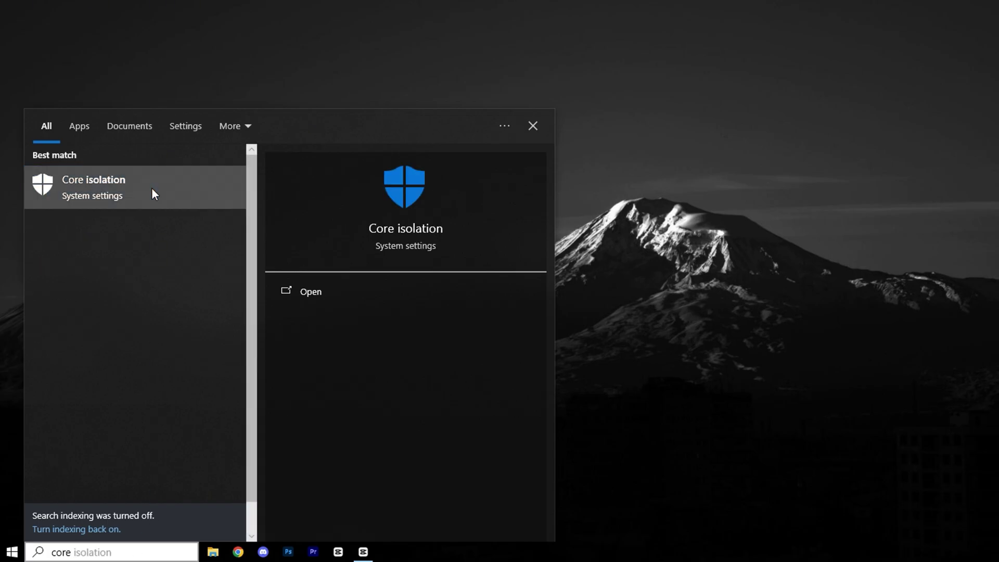